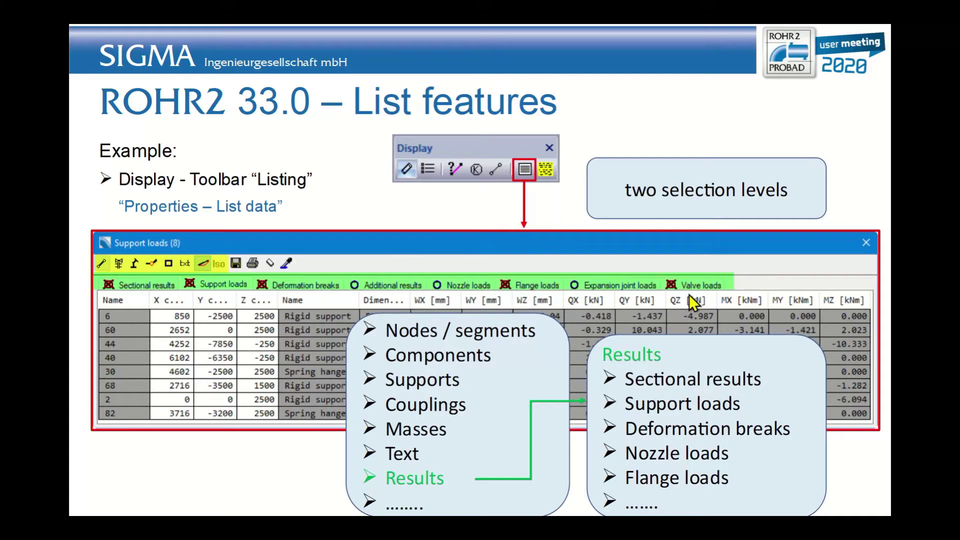
Advance to the slide showing the Nodes and Valves list windows.
{"action": "key", "text": "Right"}
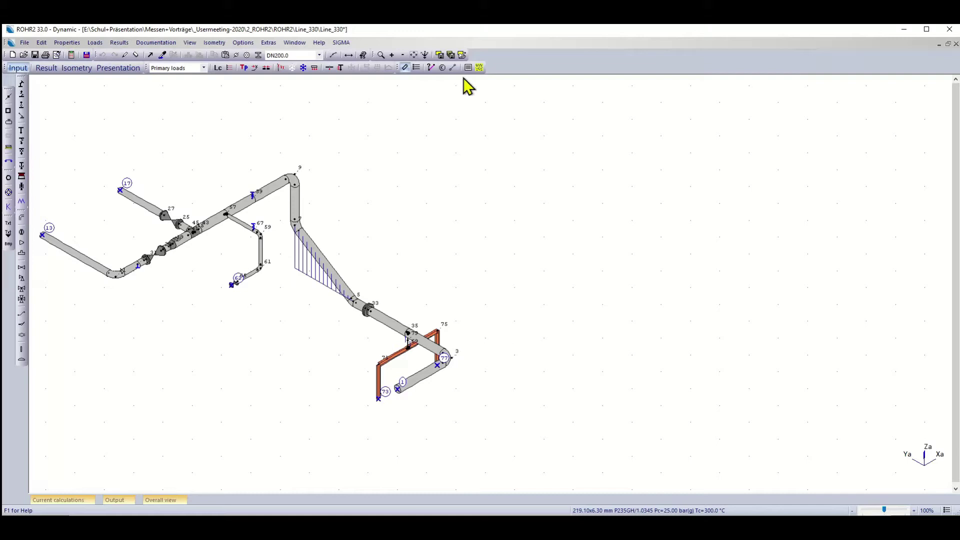
Show the Nodes (35) list data table beside the Line_330 isometric.
{"action": "left_click", "coordinate": [70, 43]}
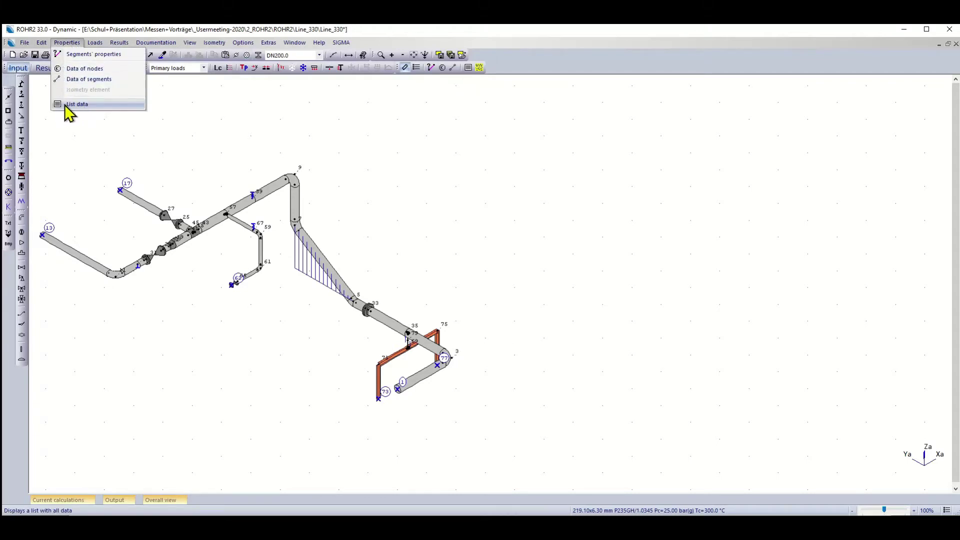
{"action": "left_click", "coordinate": [467, 69]}
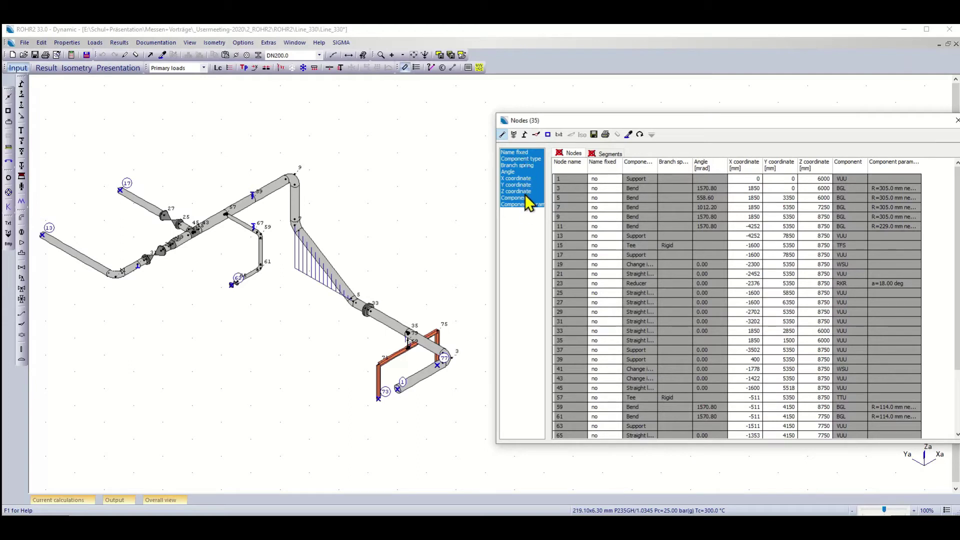
Show only the Component type, X, Y and Z coordinate columns in the node list.
{"action": "left_click", "coordinate": [518, 159]}
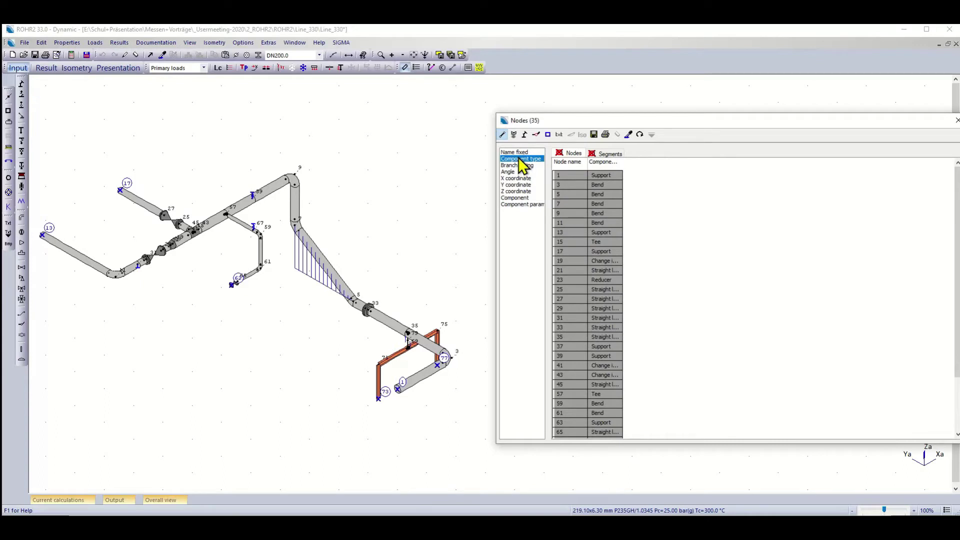
{"action": "left_click", "coordinate": [520, 179], "text": "ctrl"}
{"action": "left_click", "coordinate": [521, 185], "text": "ctrl"}
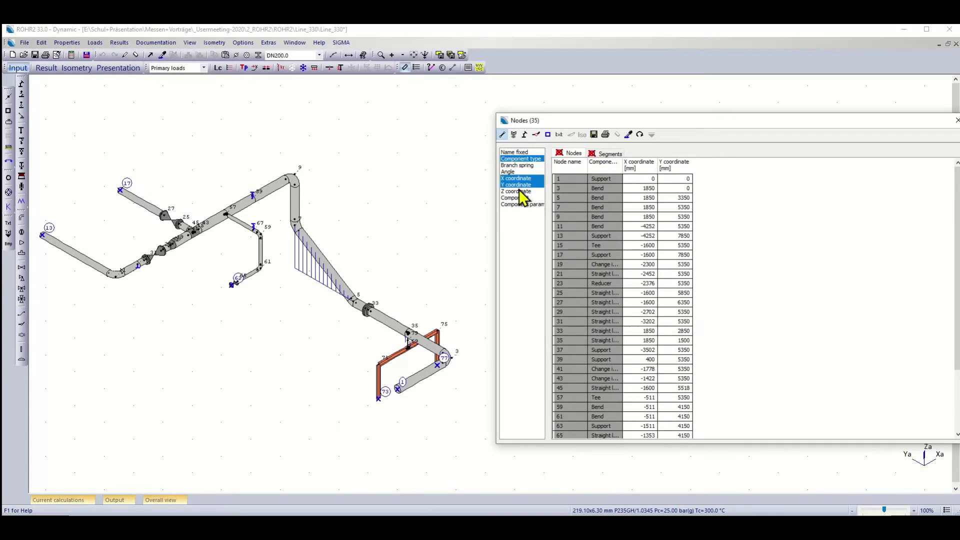
{"action": "left_click", "coordinate": [519, 190], "text": "ctrl"}
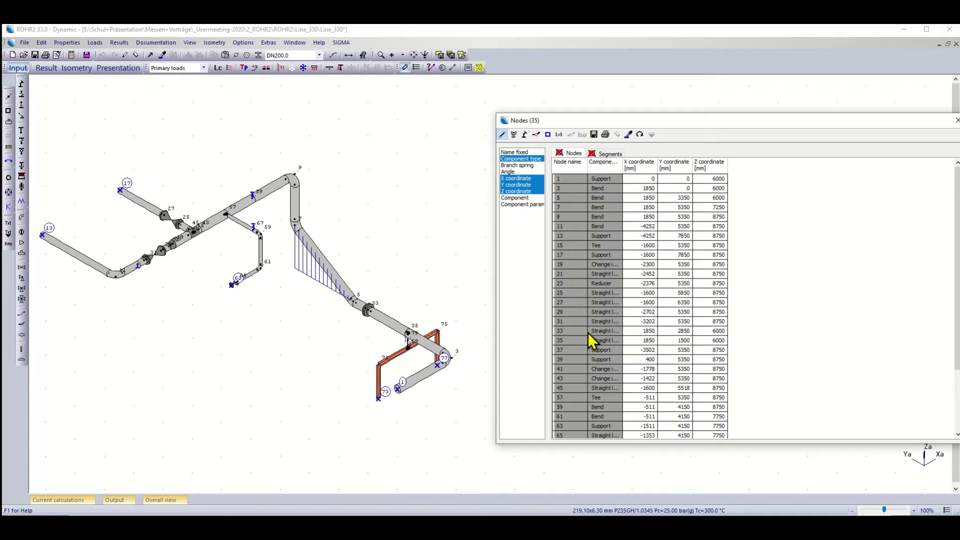
Select nodes 1 through 19, then only node 13, a Support at -4252/7850/8750.
{"action": "left_click", "coordinate": [570, 180]}
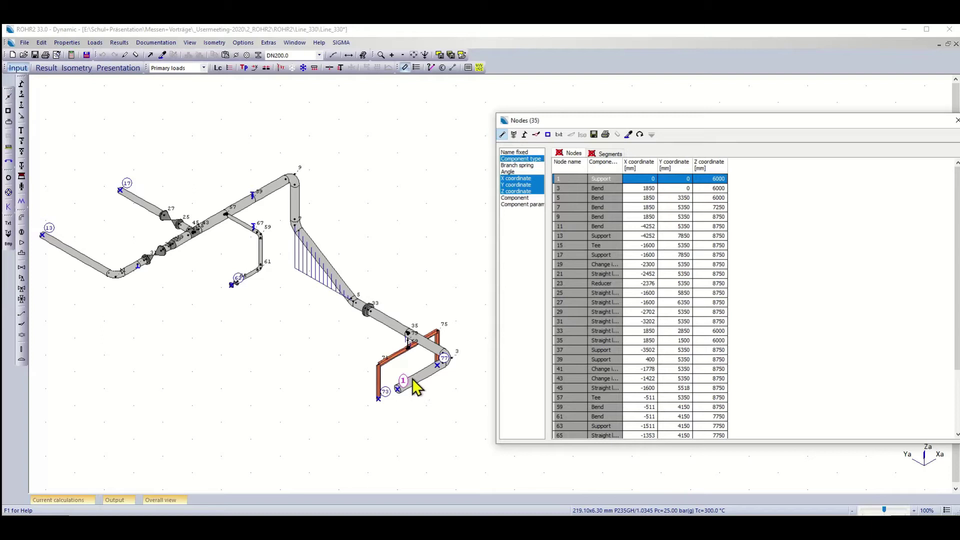
{"action": "left_click", "coordinate": [575, 269], "text": "shift"}
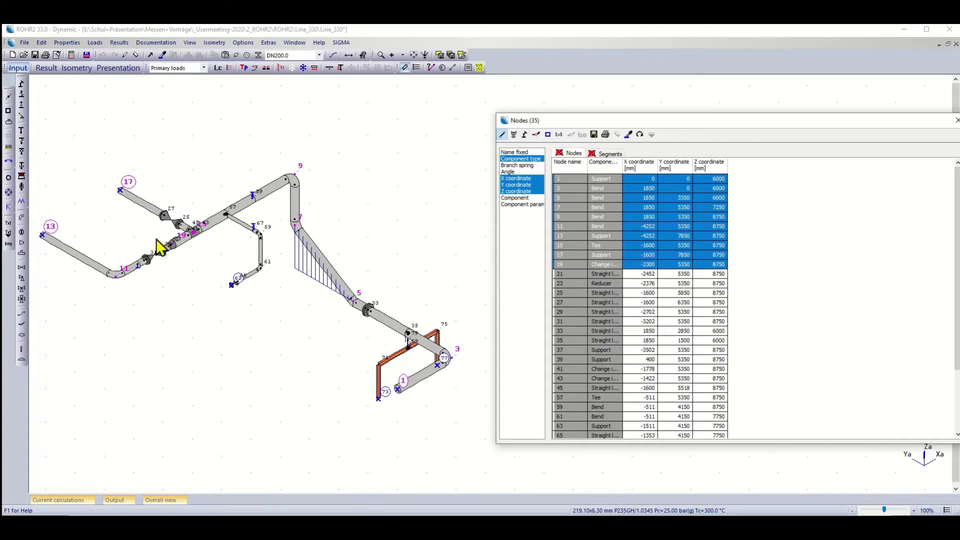
{"action": "left_click", "coordinate": [576, 238]}
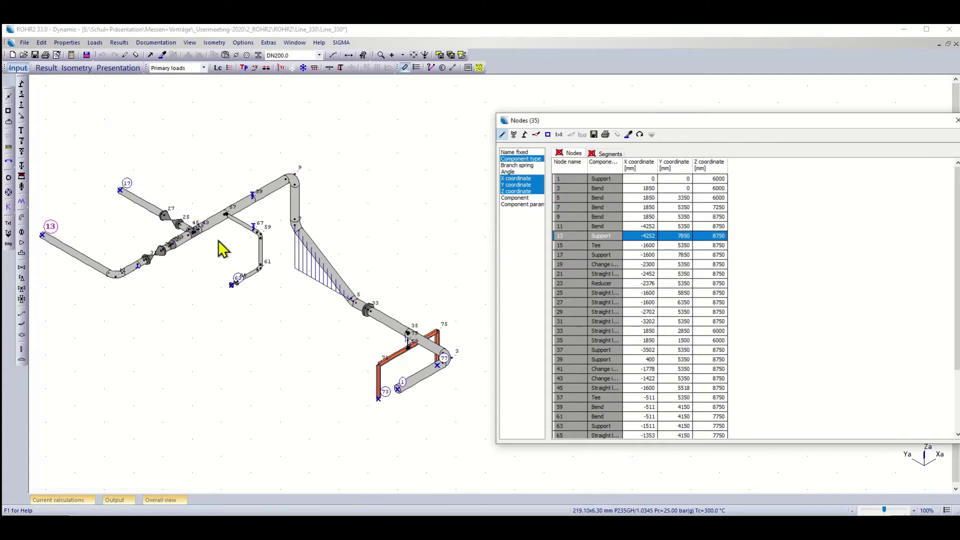
{"action": "right_click", "coordinate": [212, 282]}
{"action": "mouse_move", "coordinate": [255, 352]}
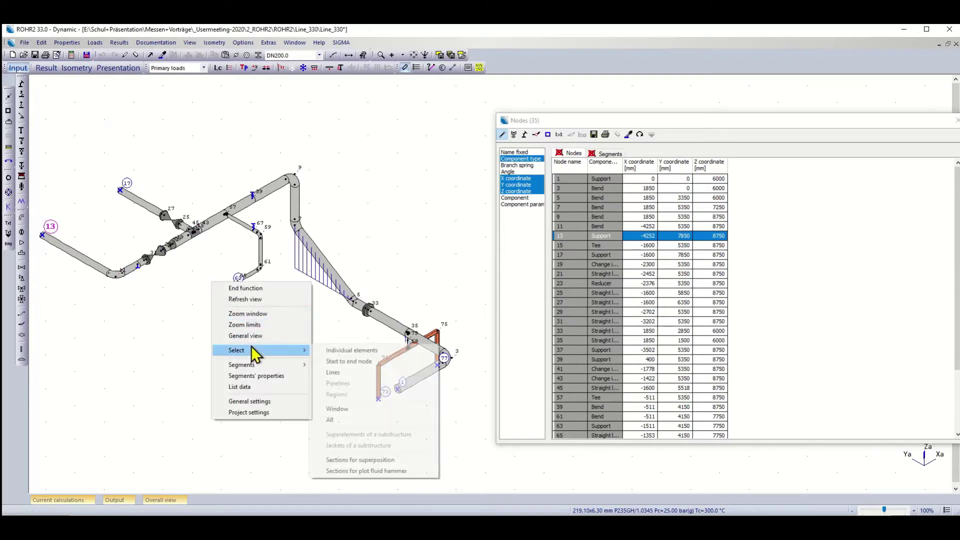
{"action": "left_click", "coordinate": [350, 409]}
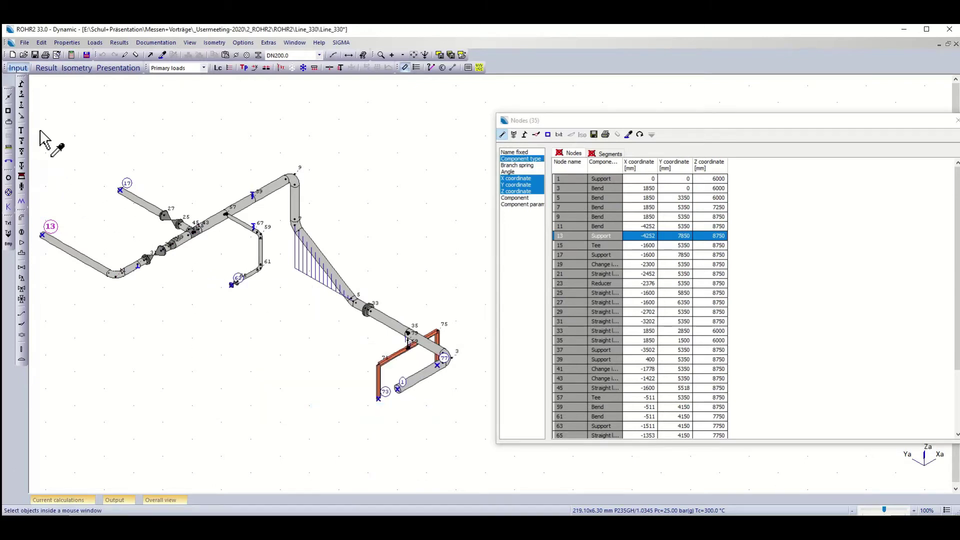
{"action": "left_click_drag", "start_coordinate": [39, 129], "coordinate": [302, 320]}
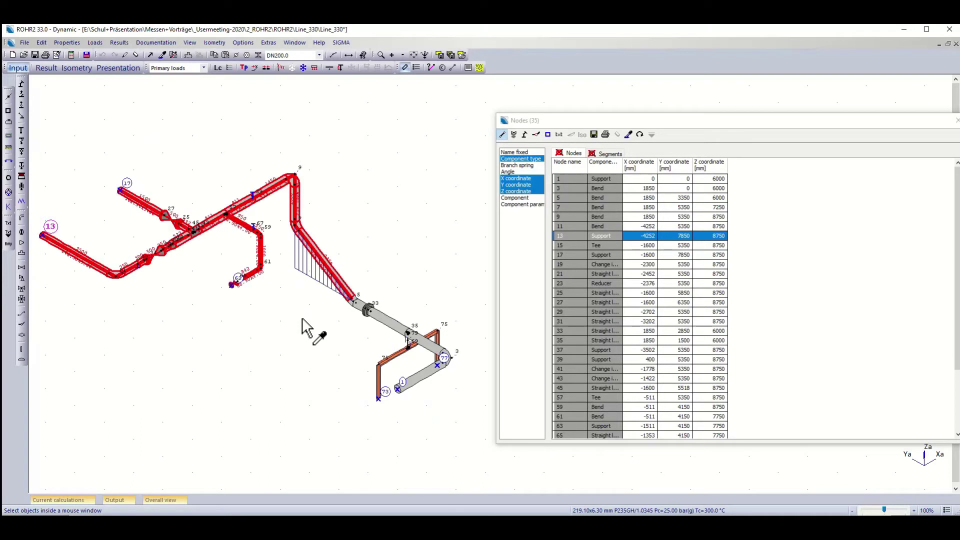
{"action": "right_click", "coordinate": [257, 233]}
{"action": "mouse_move", "coordinate": [332, 358]}
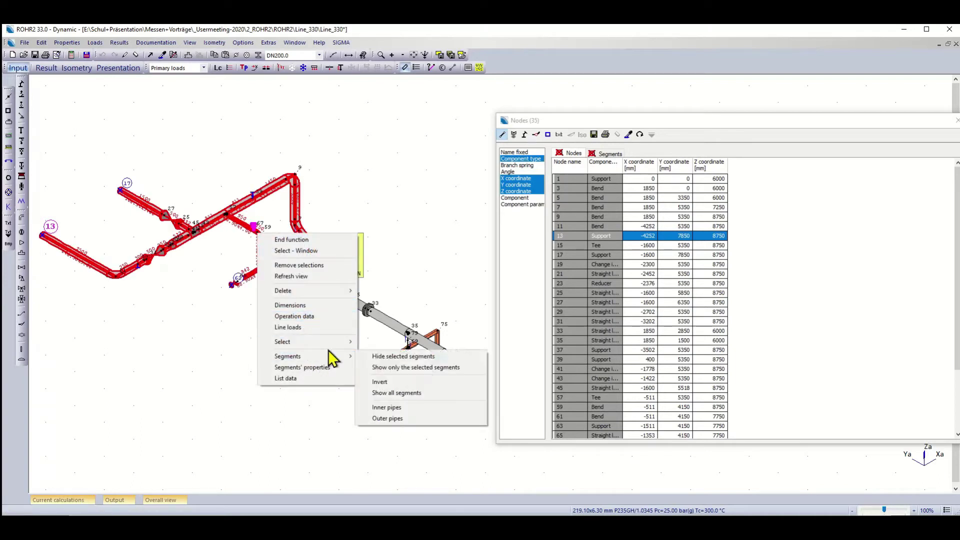
{"action": "left_click", "coordinate": [424, 368]}
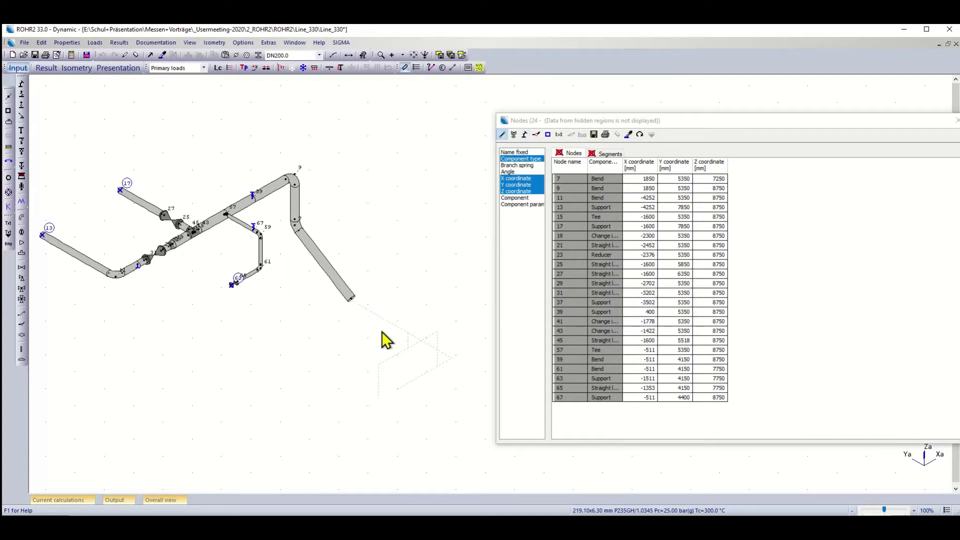
{"action": "right_click", "coordinate": [167, 213]}
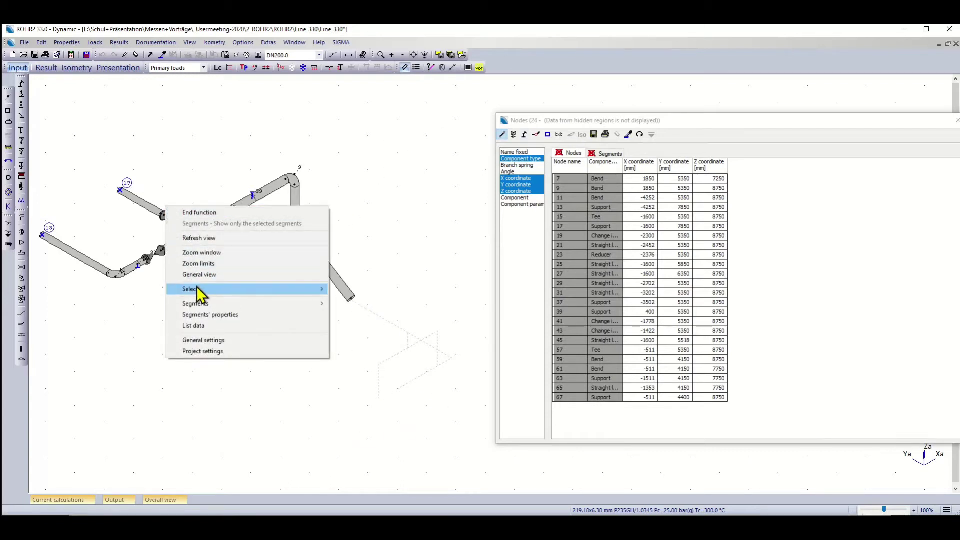
{"action": "mouse_move", "coordinate": [209, 305]}
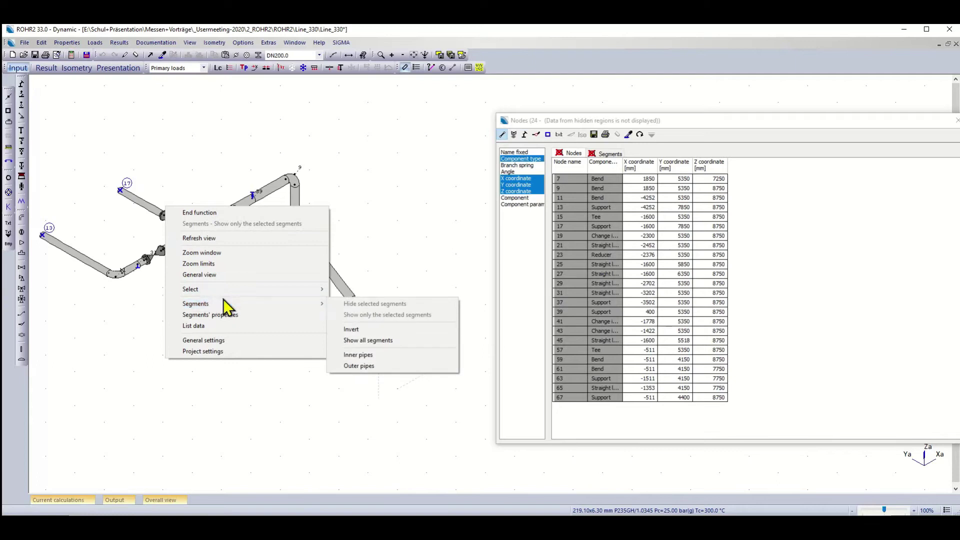
{"action": "left_click", "coordinate": [381, 340]}
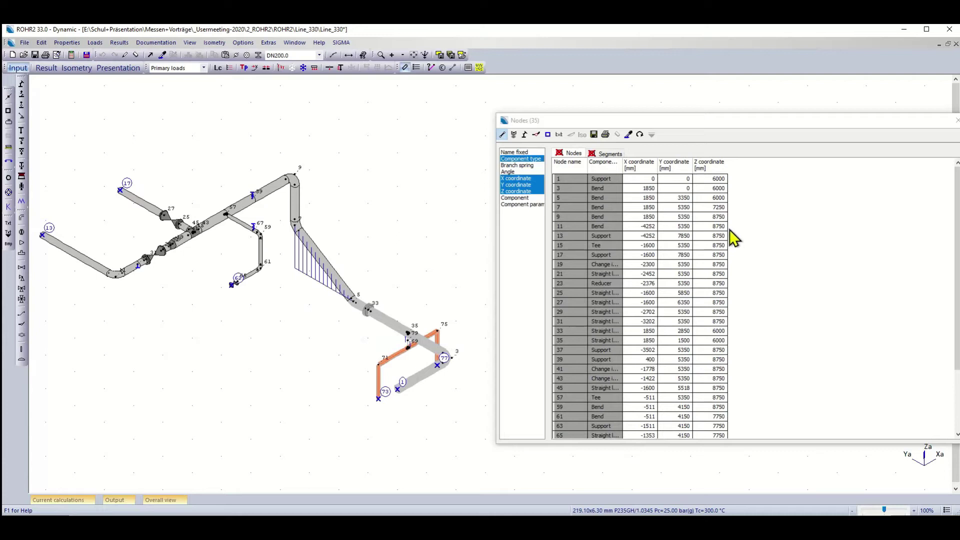
Export node rows 1–29 in CSV format as nodes.csv into the Line_330 folder.
{"action": "left_click", "coordinate": [566, 180]}
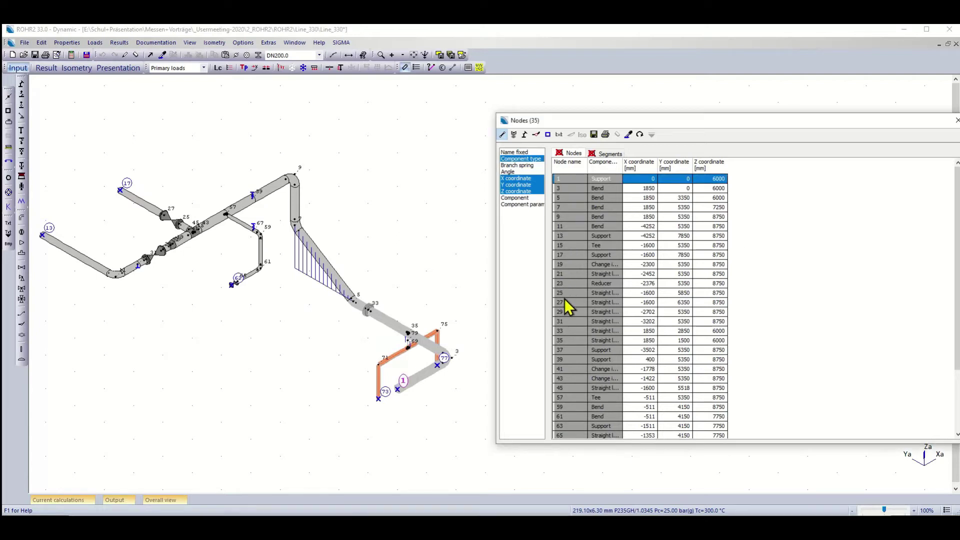
{"action": "left_click", "coordinate": [573, 314], "text": "shift"}
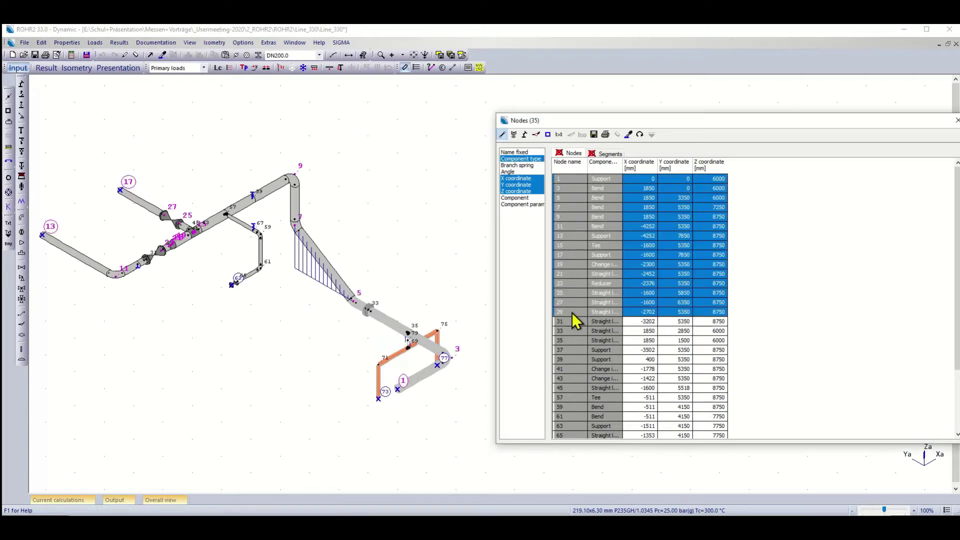
{"action": "left_click", "coordinate": [594, 135]}
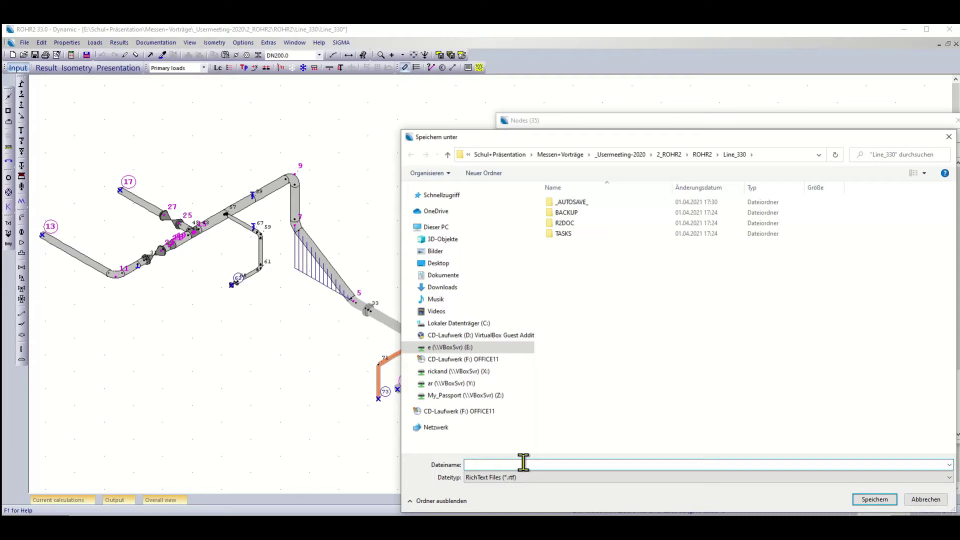
{"action": "left_click", "coordinate": [638, 478]}
{"action": "left_click", "coordinate": [571, 503]}
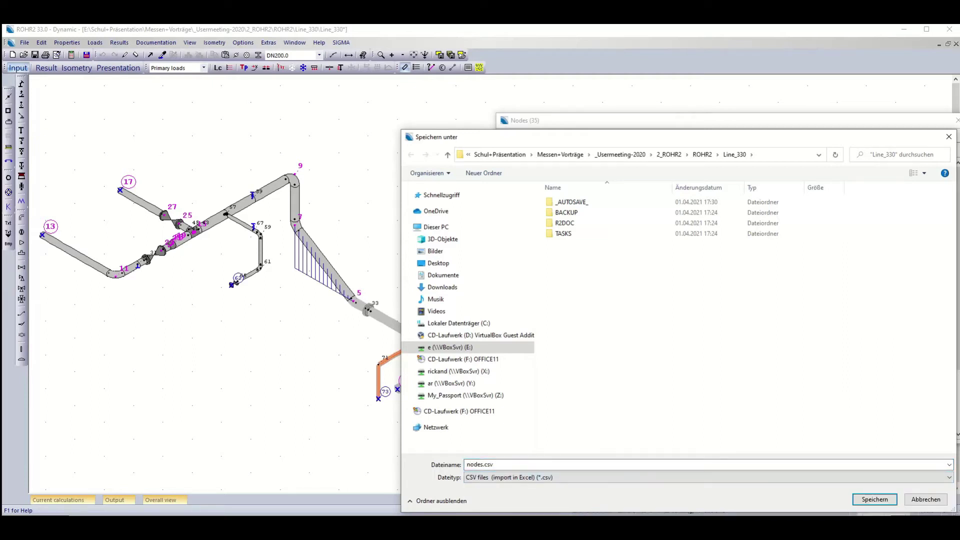
{"action": "left_click", "coordinate": [876, 499]}
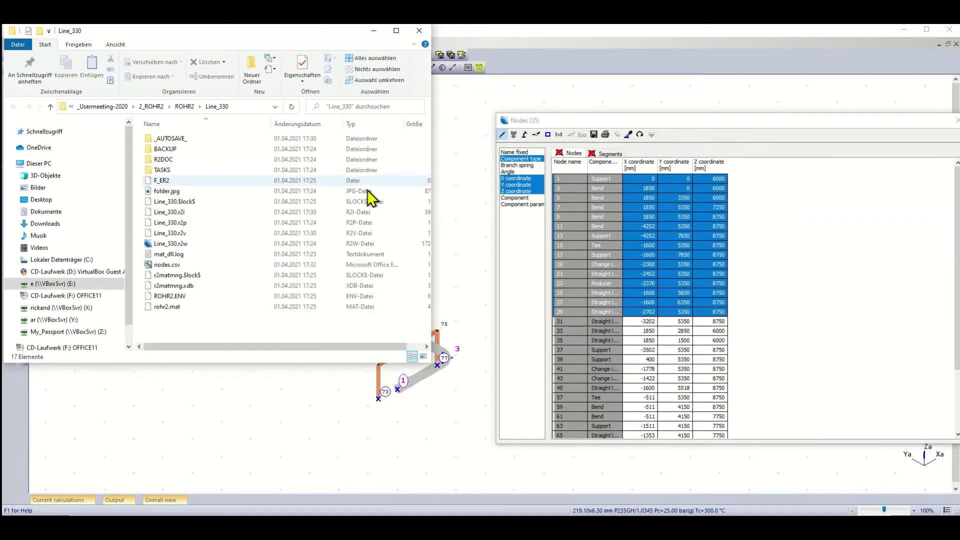
Check the node coordinates in nodes.csv in Excel, then close Excel and File Explorer.
{"action": "double_click", "coordinate": [170, 265]}
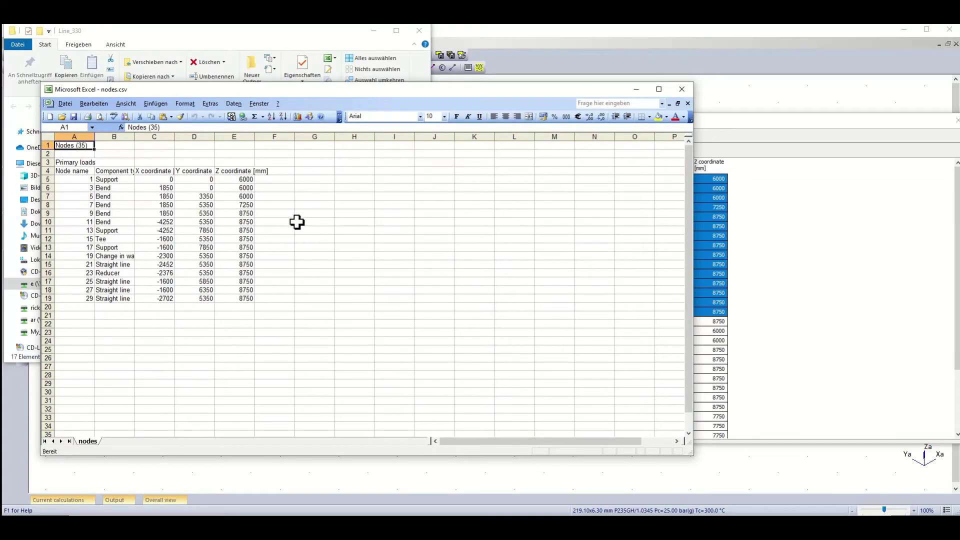
{"action": "left_click", "coordinate": [682, 89]}
{"action": "left_click", "coordinate": [419, 31]}
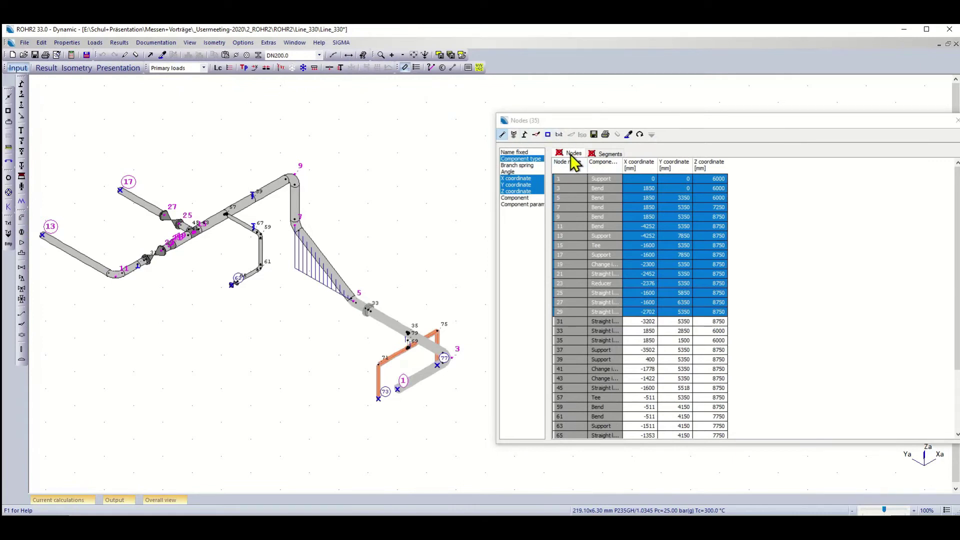
Switch the list from segments and bends to the seven EN 1092-1/11/PN40 welding-neck flanges.
{"action": "left_click", "coordinate": [607, 154]}
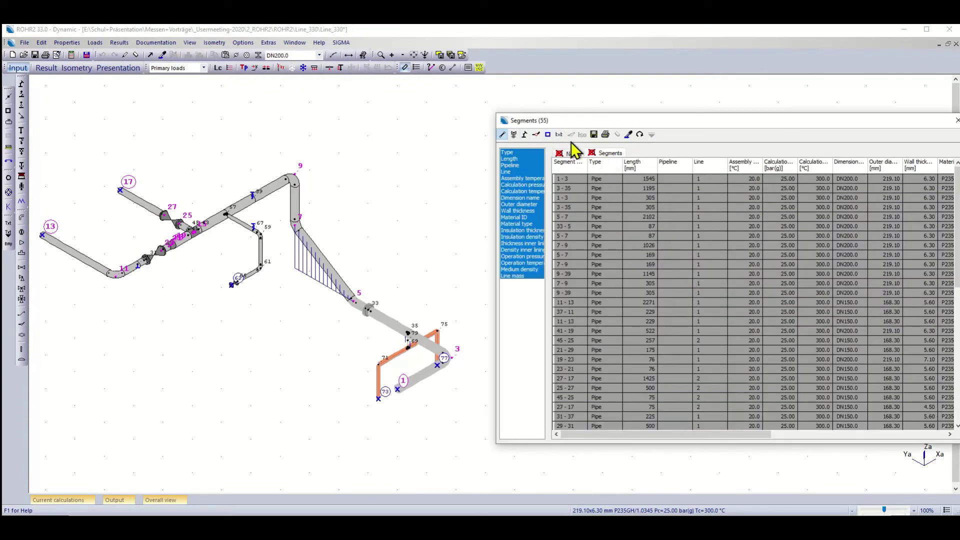
{"action": "left_click", "coordinate": [514, 134]}
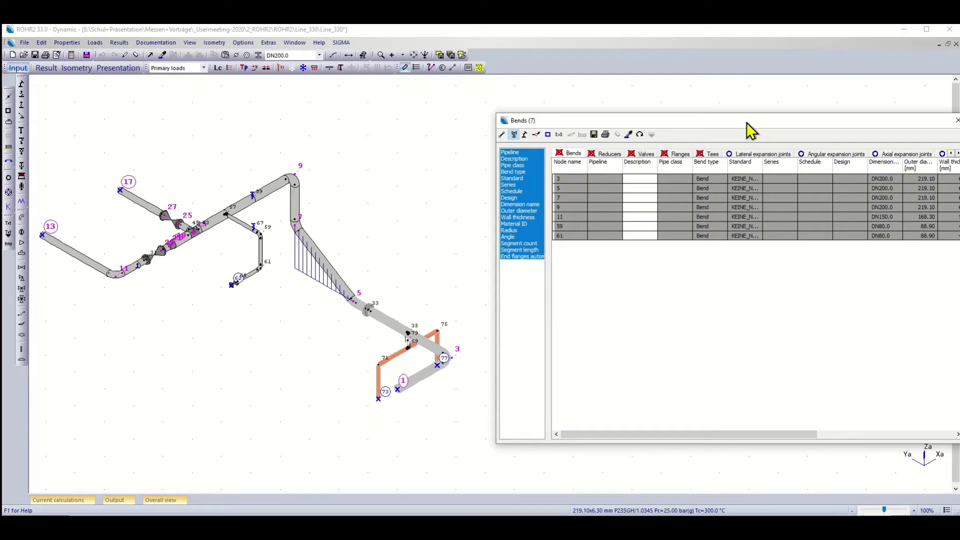
{"action": "left_click_drag", "start_coordinate": [750, 131], "coordinate": [710, 124]}
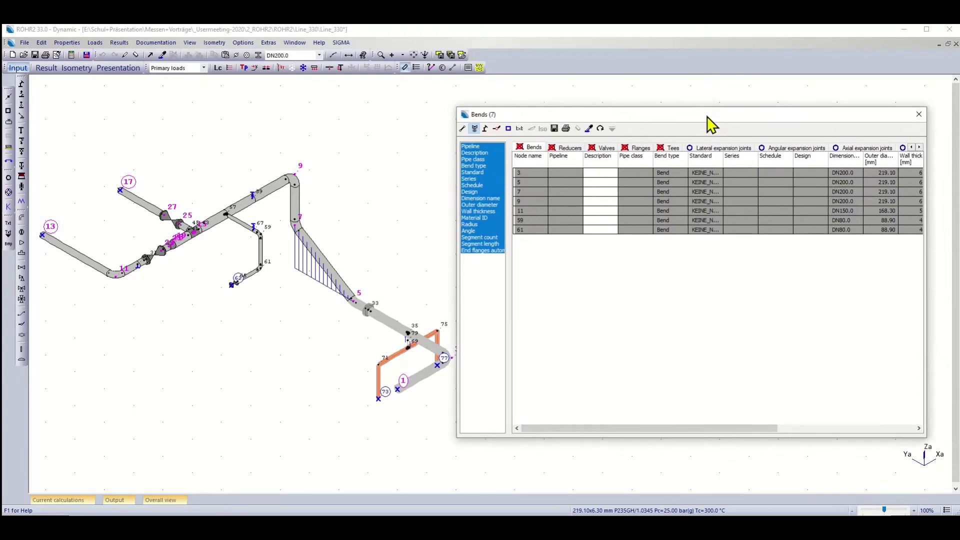
{"action": "left_click", "coordinate": [637, 150]}
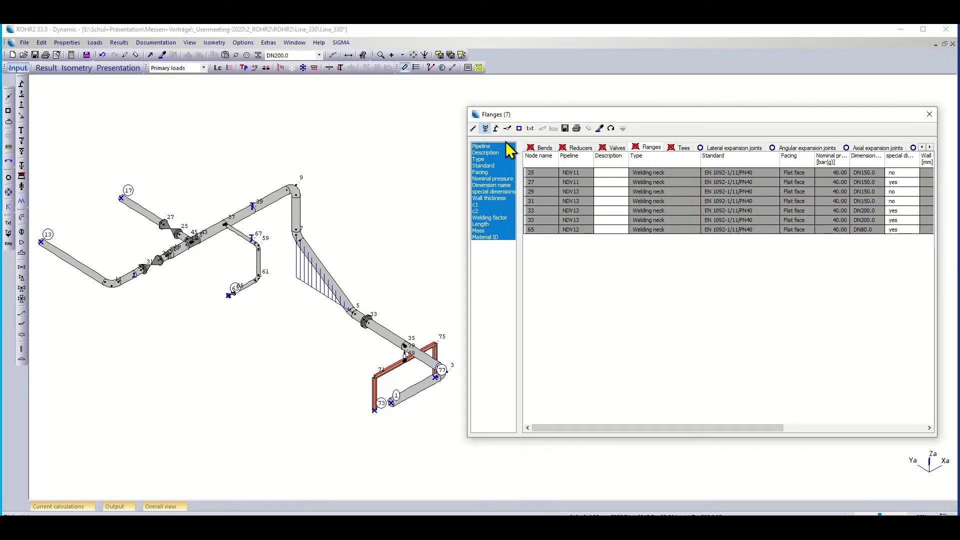
Review the rigid supports, spring hanger and couplings tables, locating coupling node 79.
{"action": "left_click", "coordinate": [496, 130]}
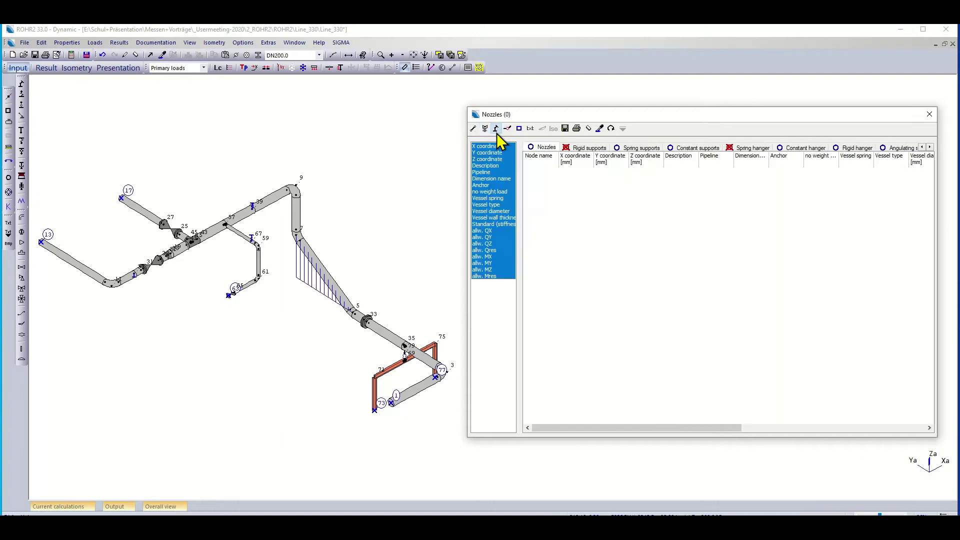
{"action": "left_click", "coordinate": [589, 149]}
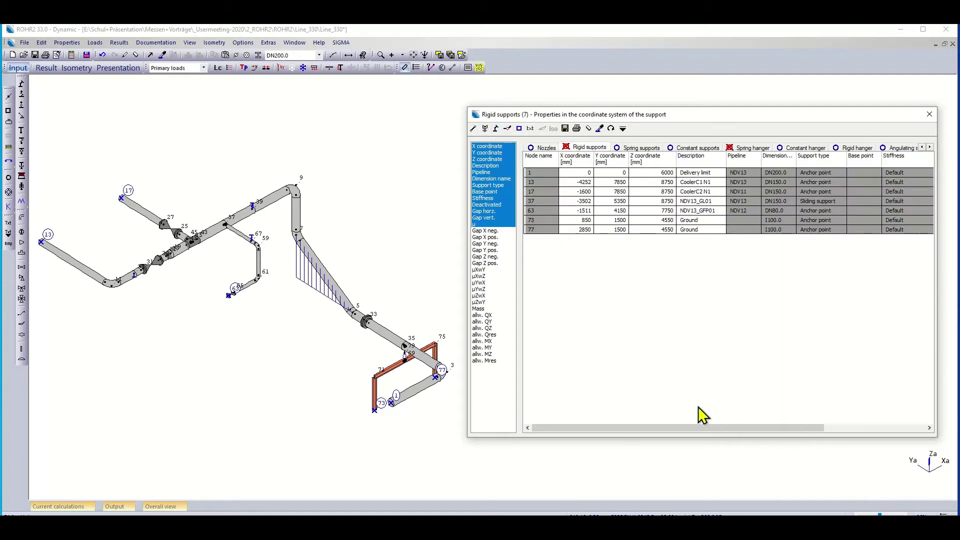
{"action": "left_click_drag", "start_coordinate": [709, 428], "coordinate": [636, 441]}
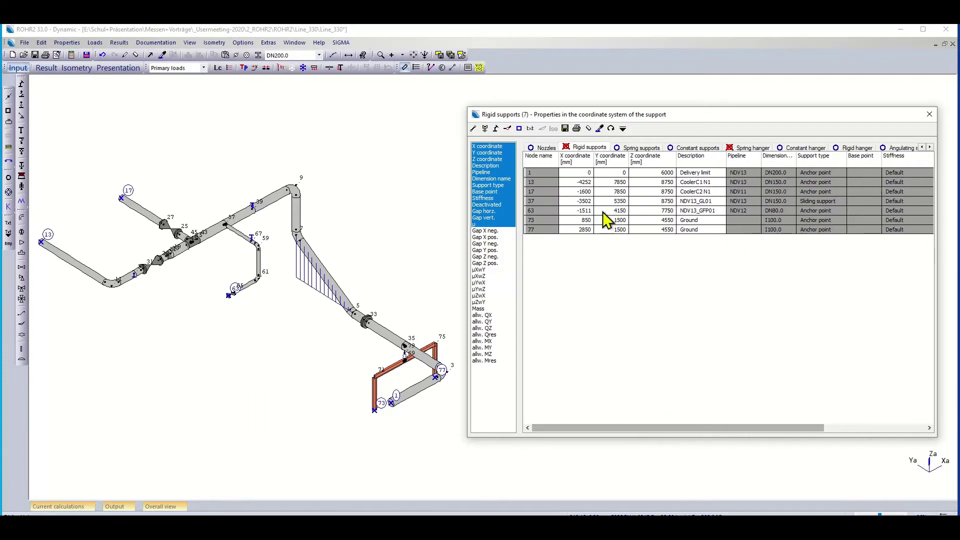
{"action": "left_click", "coordinate": [740, 150]}
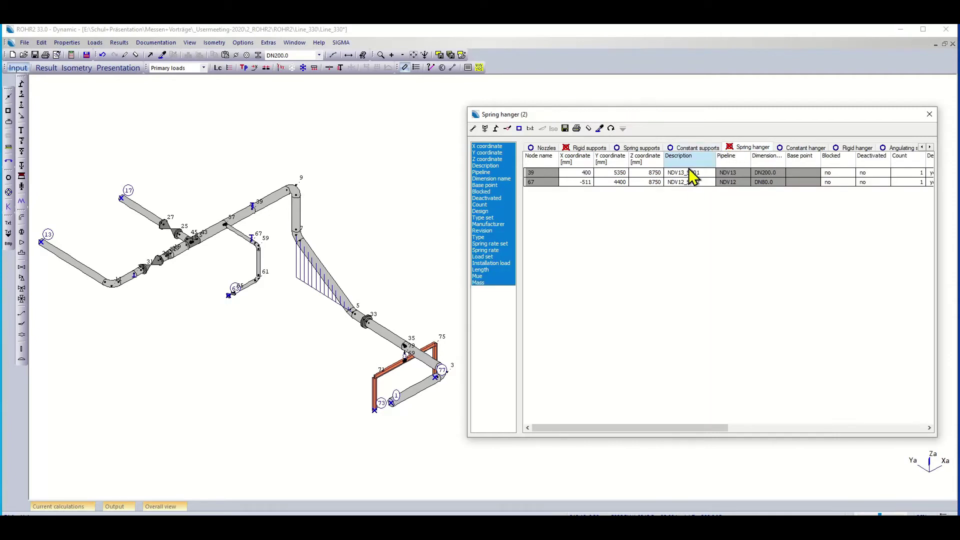
{"action": "left_click", "coordinate": [507, 128]}
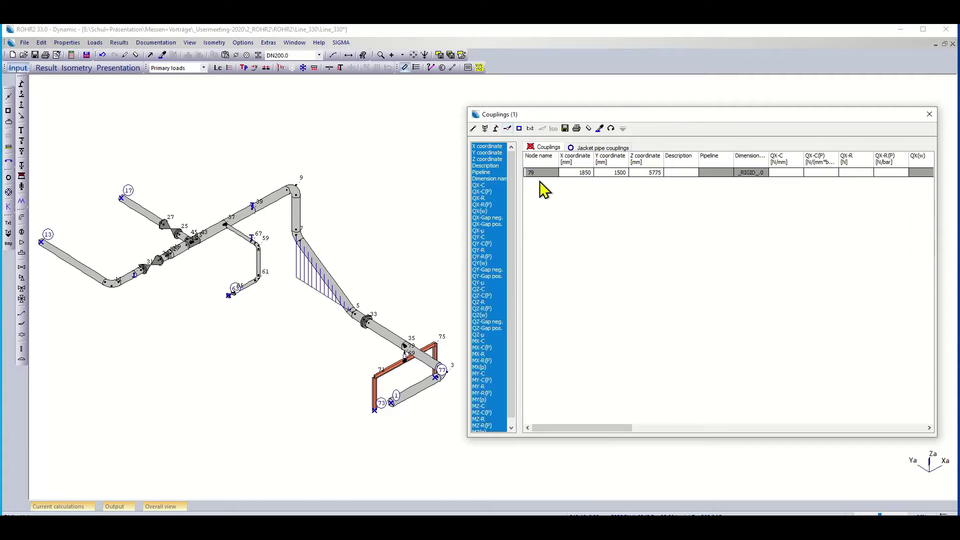
{"action": "left_click", "coordinate": [544, 173]}
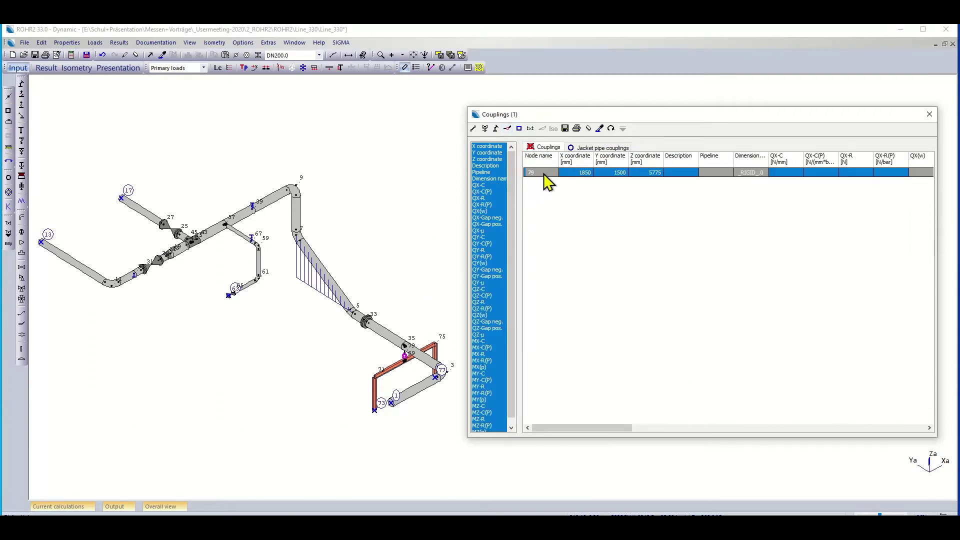
{"action": "left_click_drag", "start_coordinate": [592, 429], "coordinate": [716, 434]}
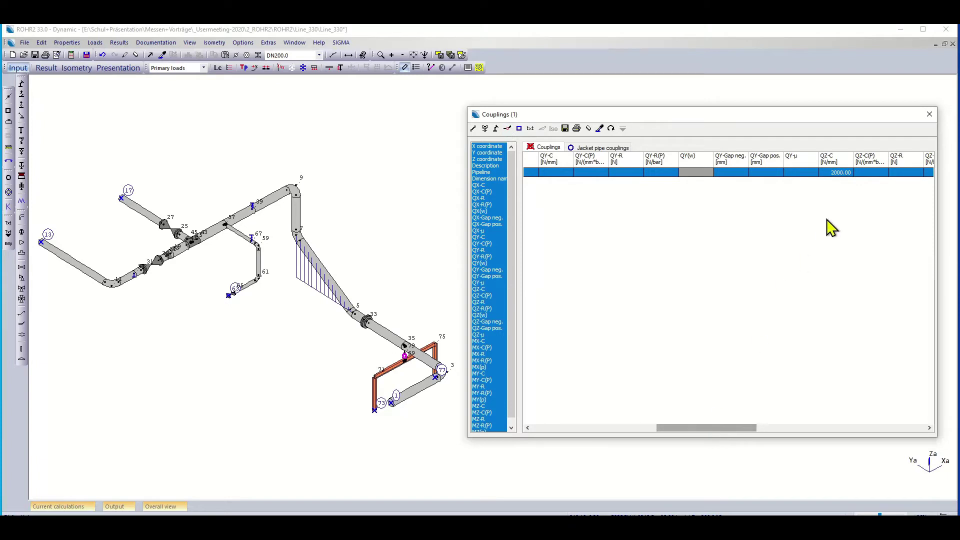
List the point masses, then the three component description texts, and open Display settings.
{"action": "left_click", "coordinate": [519, 128]}
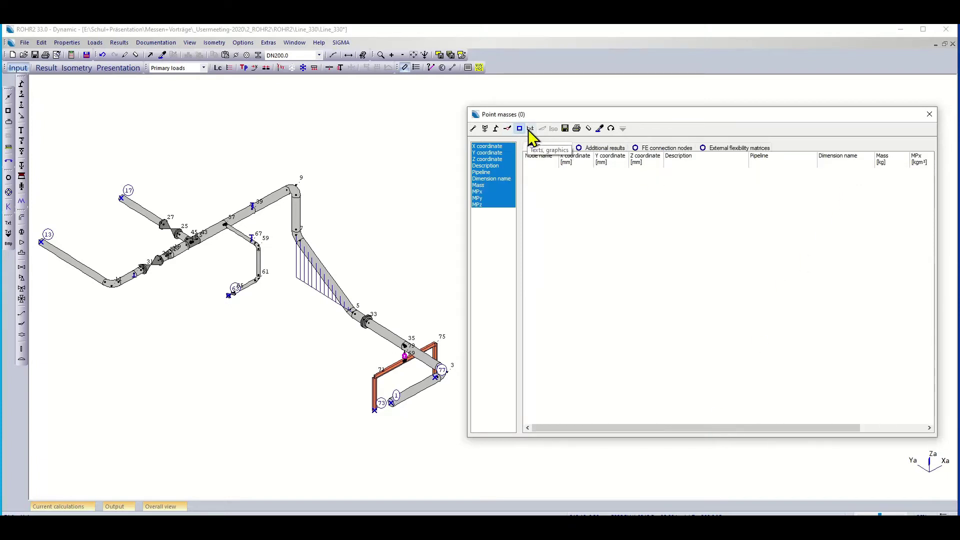
{"action": "left_click", "coordinate": [529, 129]}
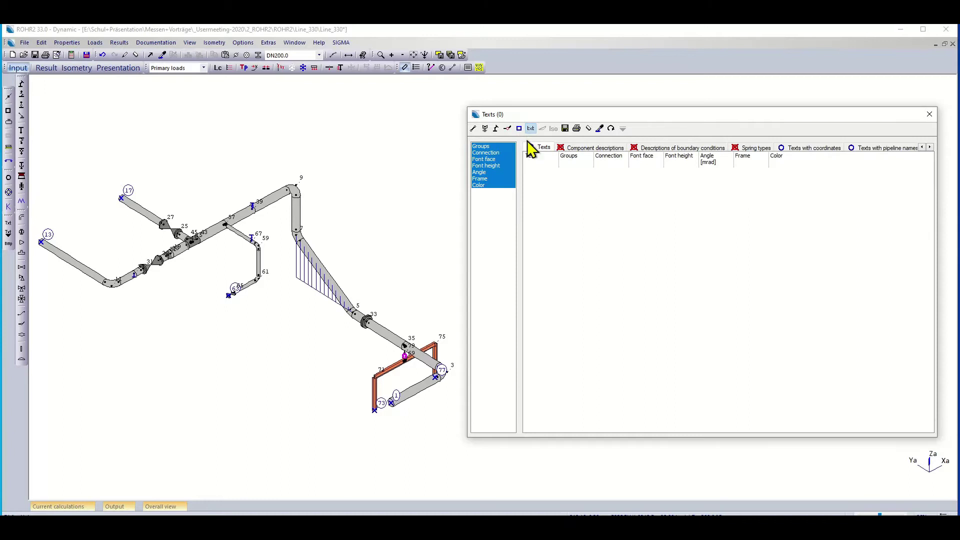
{"action": "left_click", "coordinate": [593, 148]}
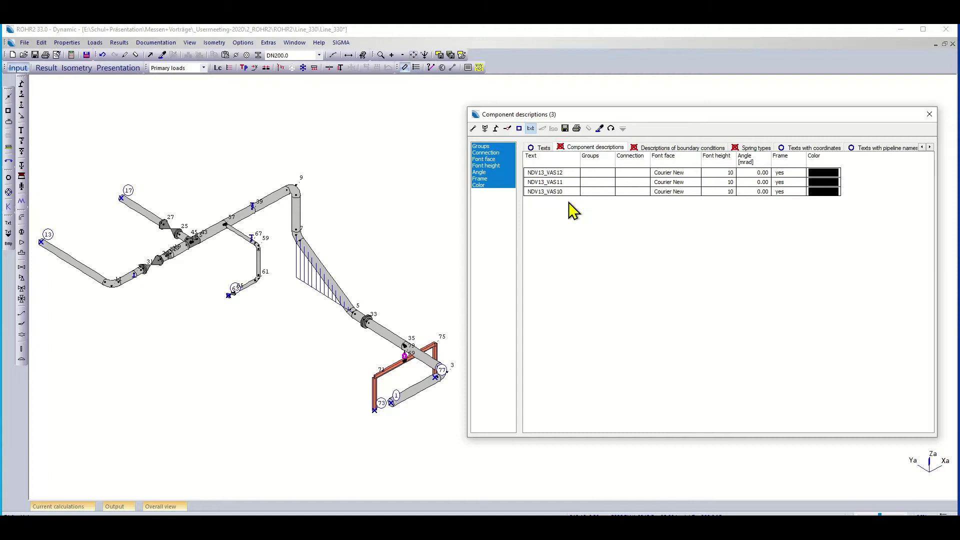
{"action": "left_click", "coordinate": [417, 69]}
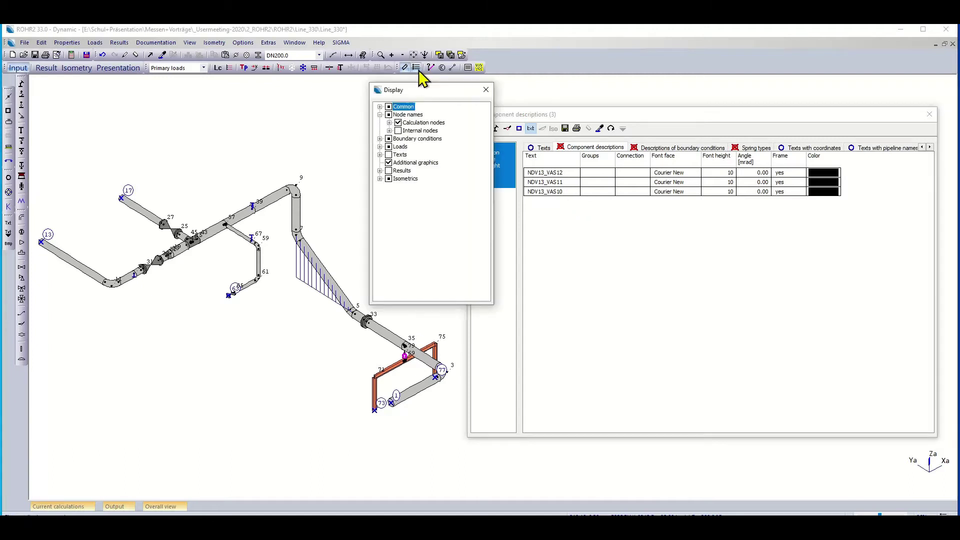
Turn on text display on the piping, leaving the NDV13_VAS12 description text unchanged.
{"action": "left_click", "coordinate": [390, 155]}
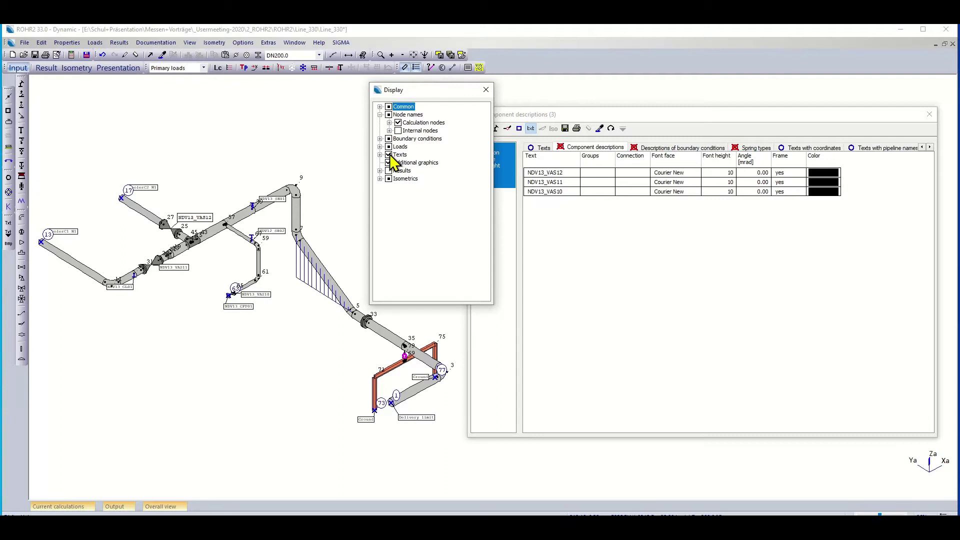
{"action": "left_click", "coordinate": [485, 90]}
{"action": "double_click", "coordinate": [543, 174]}
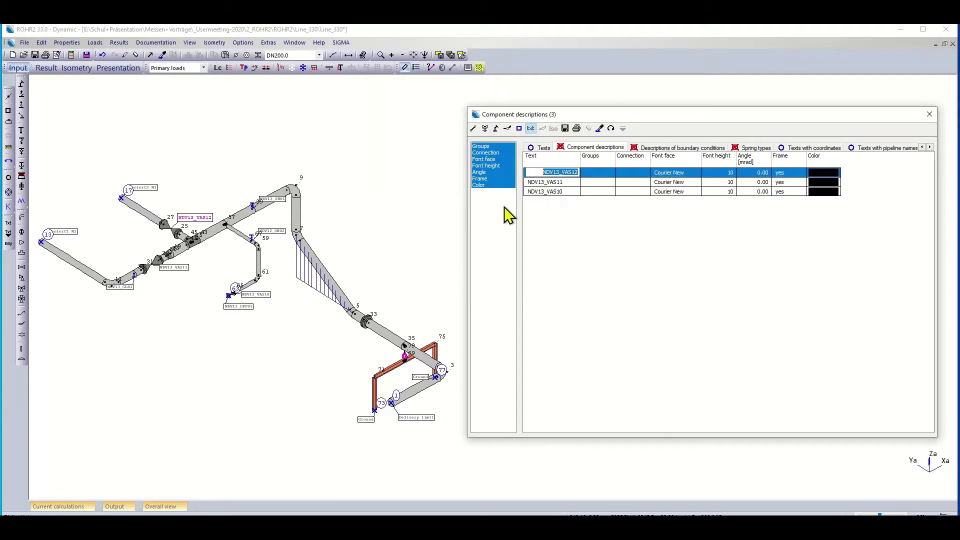
{"action": "left_click", "coordinate": [598, 226]}
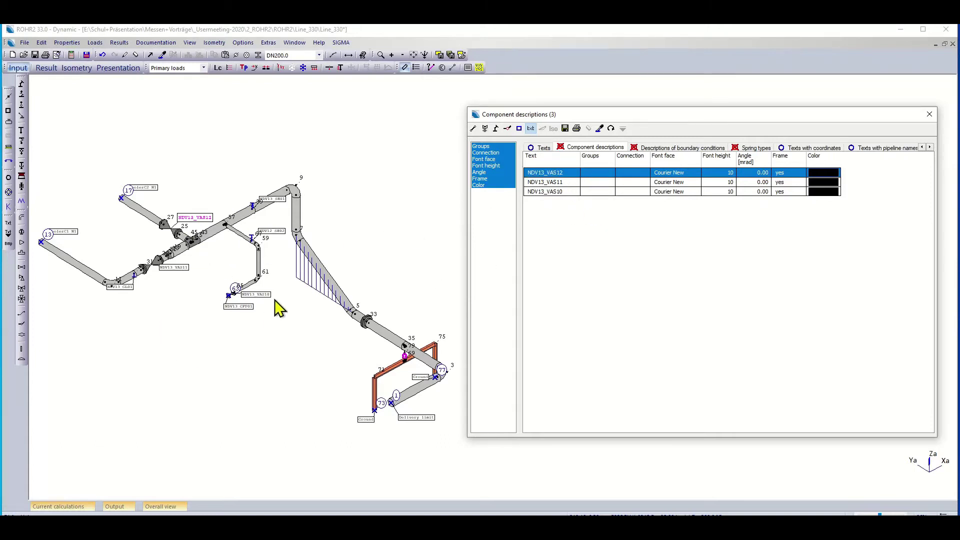
Colour all three NDV13_VAS labels green and set NDV13_VAS12's font height to 20.
{"action": "left_click", "coordinate": [559, 194], "text": "shift"}
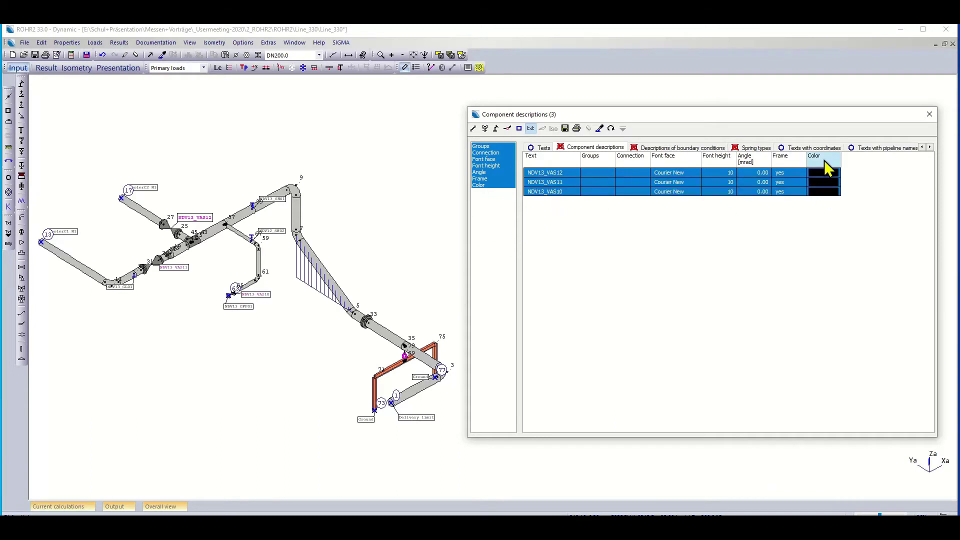
{"action": "left_click", "coordinate": [825, 163]}
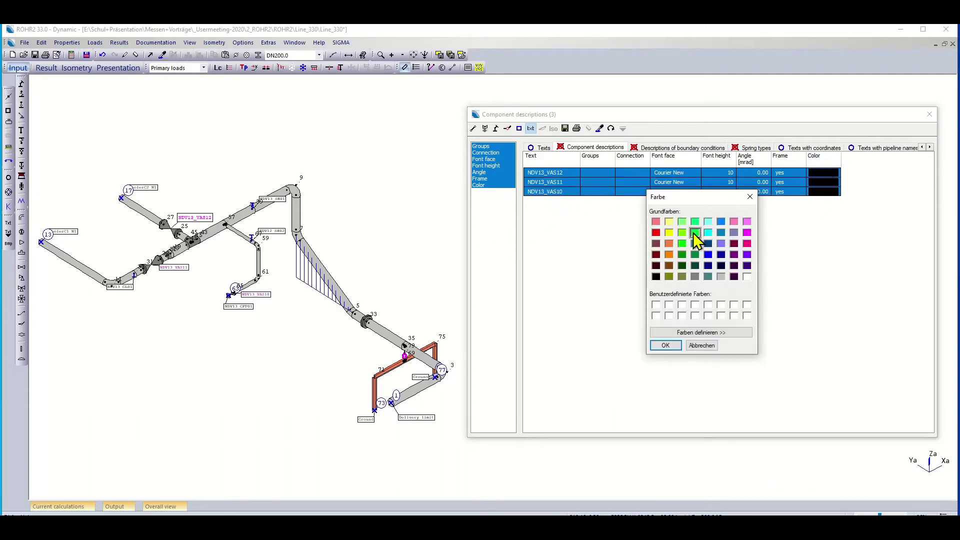
{"action": "left_click", "coordinate": [669, 346]}
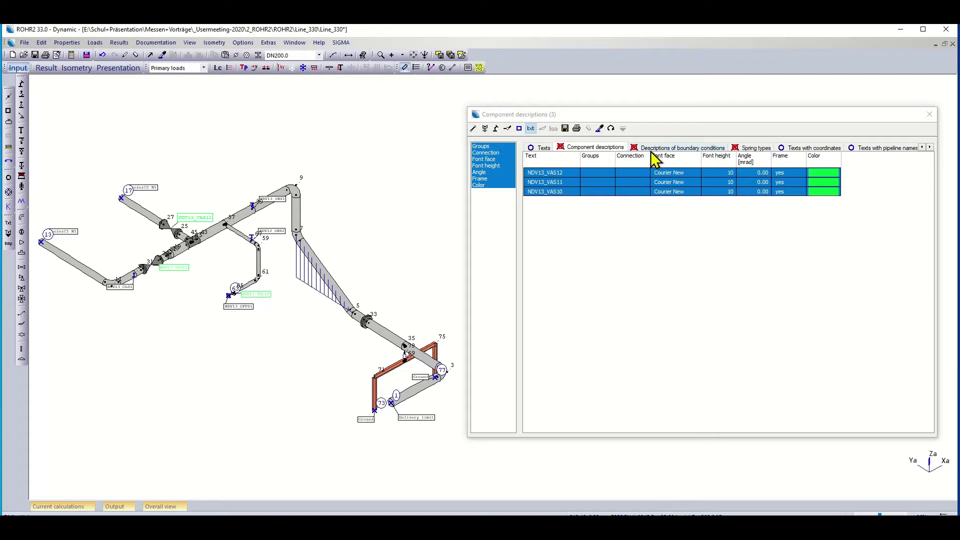
{"action": "left_click", "coordinate": [752, 172]}
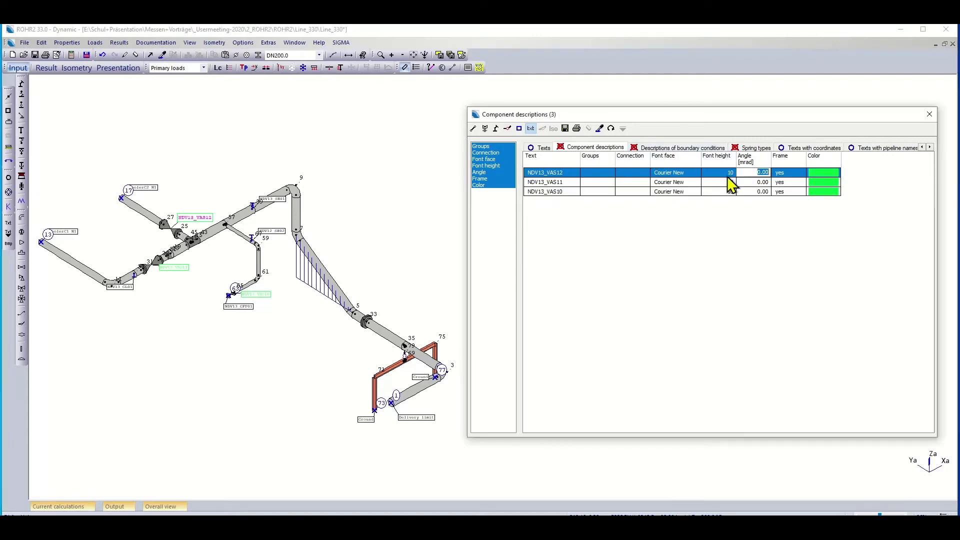
{"action": "key", "text": "shift+Tab"}
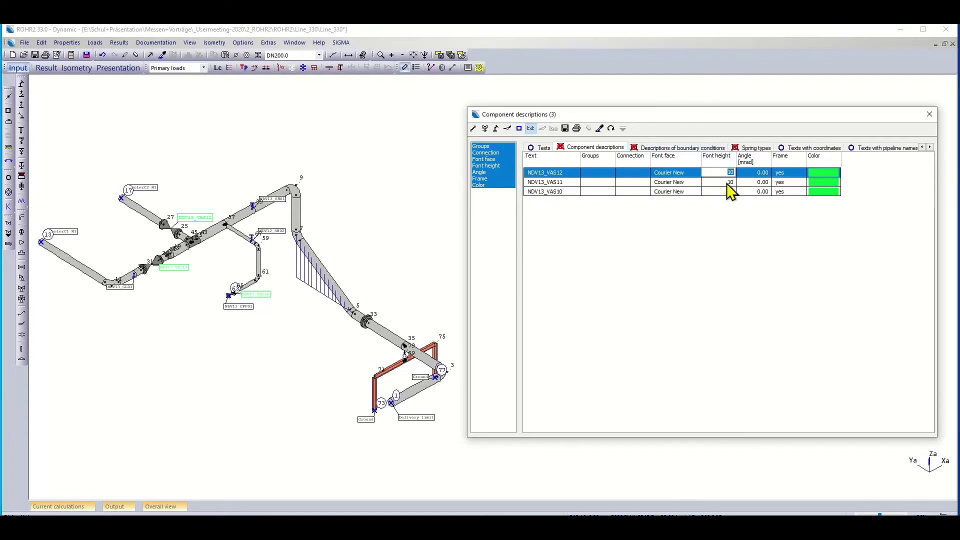
{"action": "key", "text": "Return"}
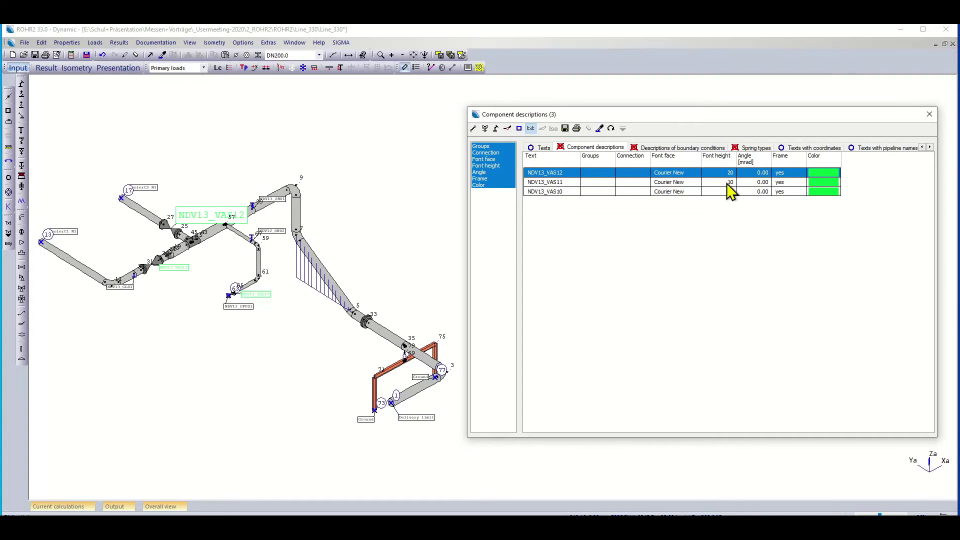
Let labels scale with zoom and enlarge them, then undo the styling and close the table.
{"action": "left_click", "coordinate": [450, 193]}
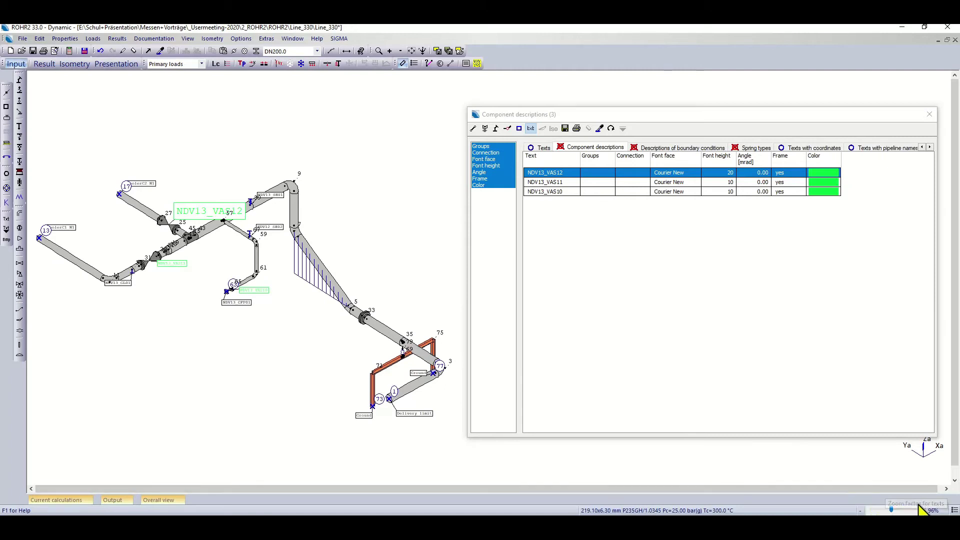
{"action": "left_click", "coordinate": [953, 510]}
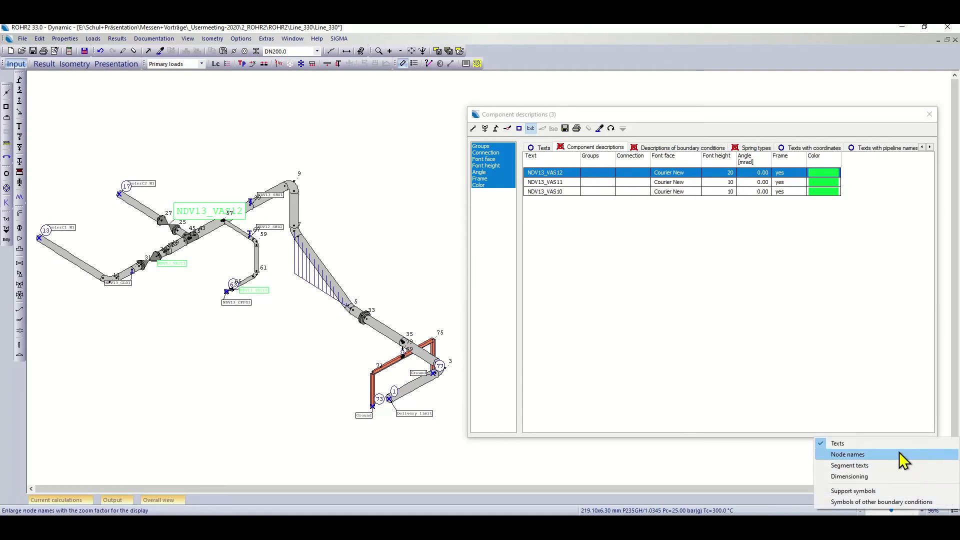
{"action": "left_click", "coordinate": [840, 446]}
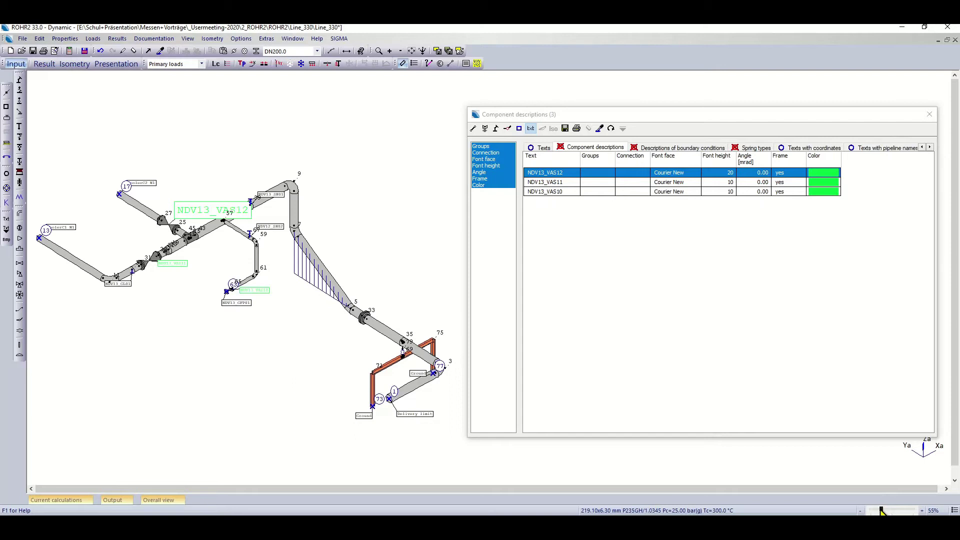
{"action": "left_click_drag", "start_coordinate": [881, 510], "coordinate": [896, 511]}
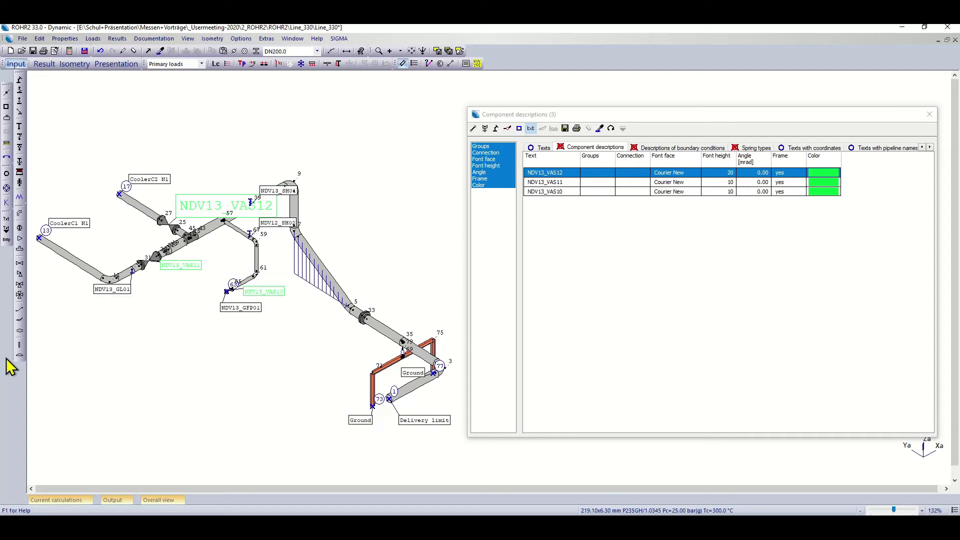
{"action": "left_click", "coordinate": [100, 51]}
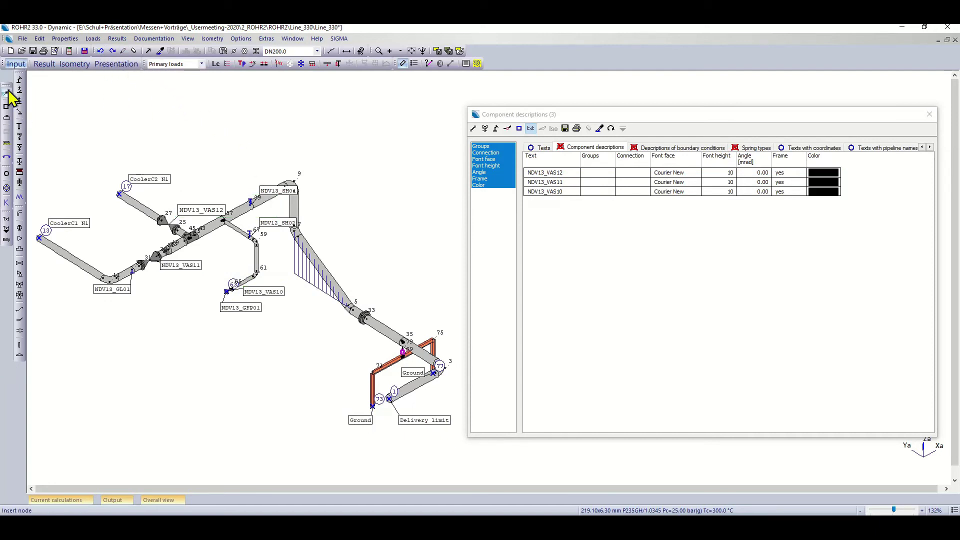
{"action": "key", "text": "Escape"}
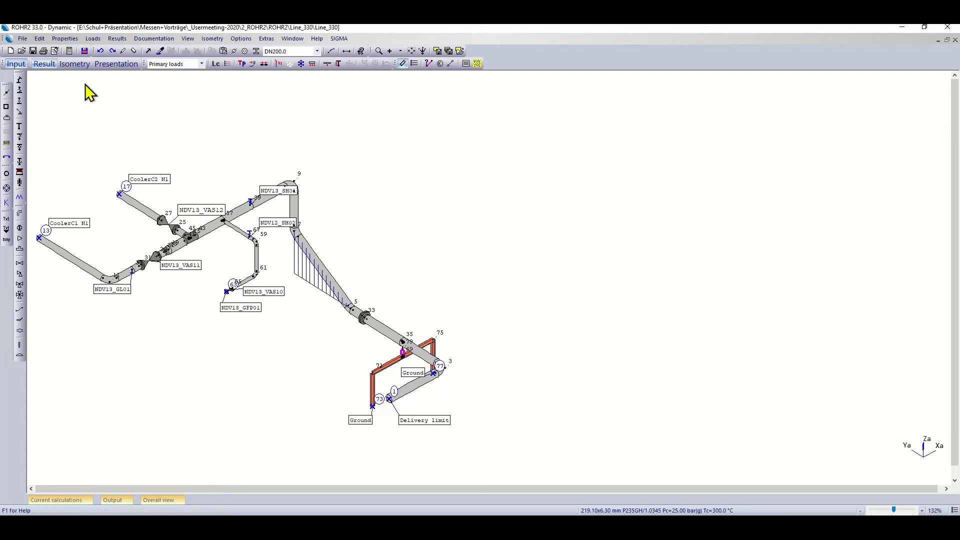
Show Primary loads displacements, hide the text labels, and open the Sectional results (75) table.
{"action": "left_click", "coordinate": [169, 64]}
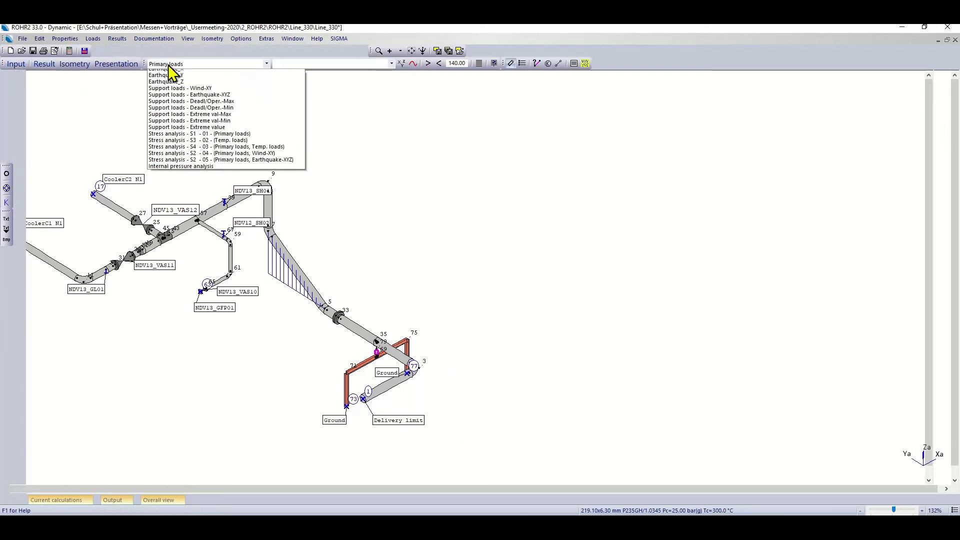
{"action": "left_click", "coordinate": [169, 64]}
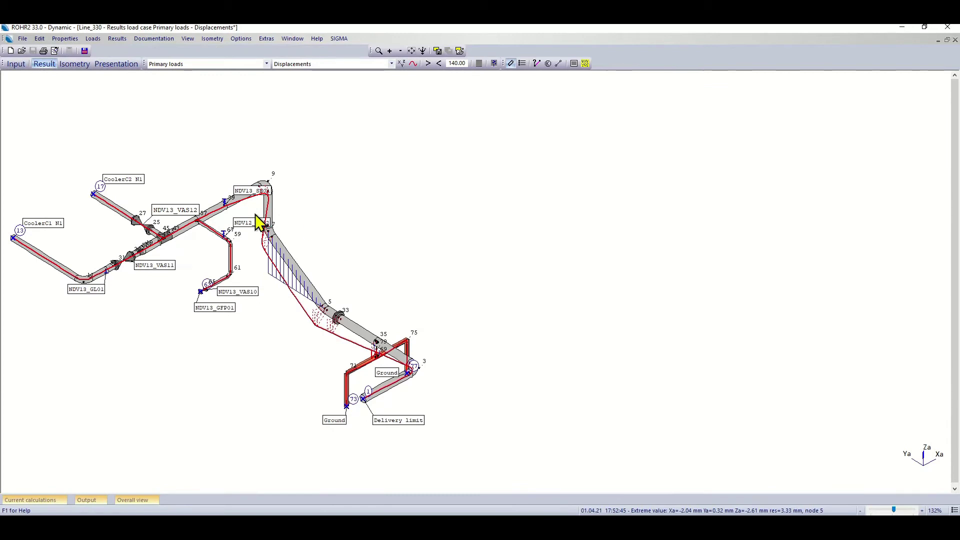
{"action": "left_click", "coordinate": [449, 51]}
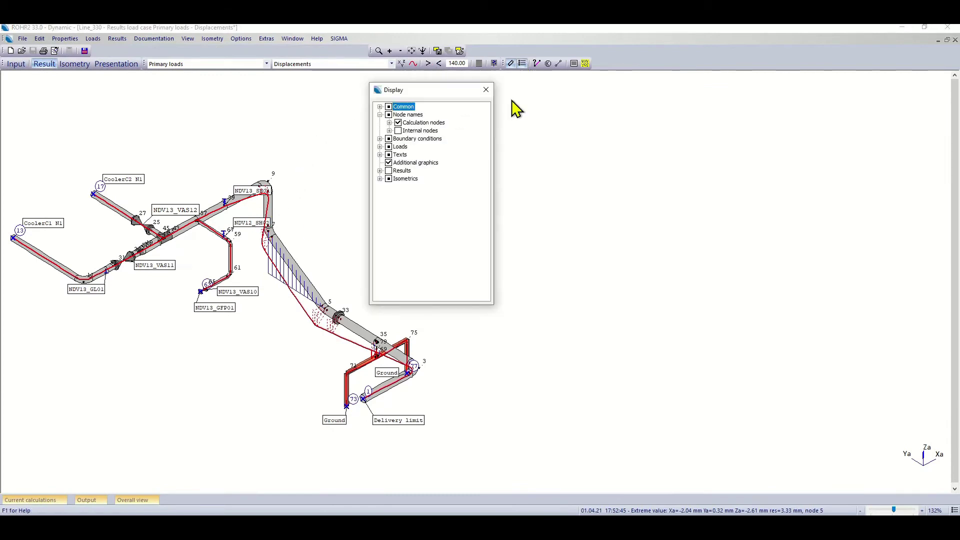
{"action": "left_click", "coordinate": [388, 154]}
{"action": "left_click", "coordinate": [486, 90]}
{"action": "left_click", "coordinate": [573, 64]}
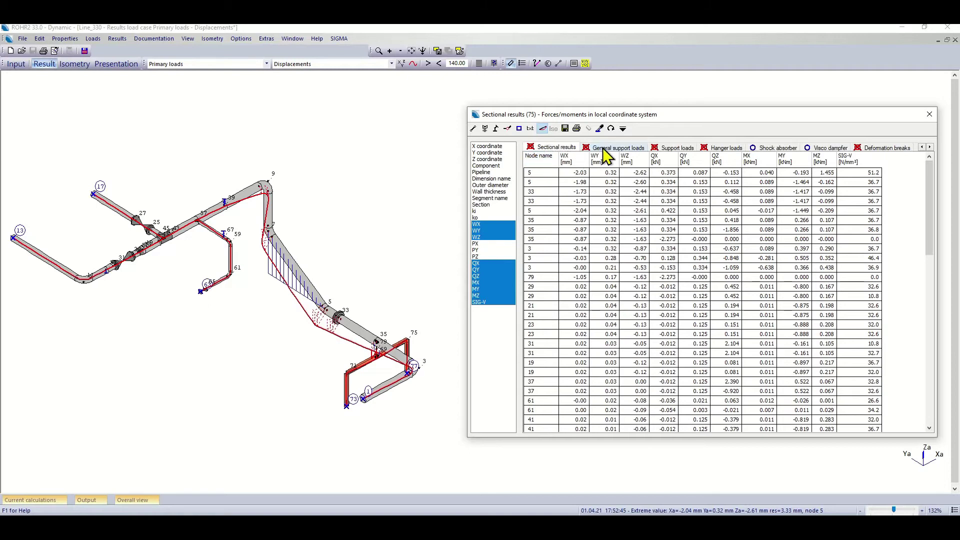
Review the support loads, hanger loads, deformation breaks and flange loads tables.
{"action": "left_click", "coordinate": [692, 147]}
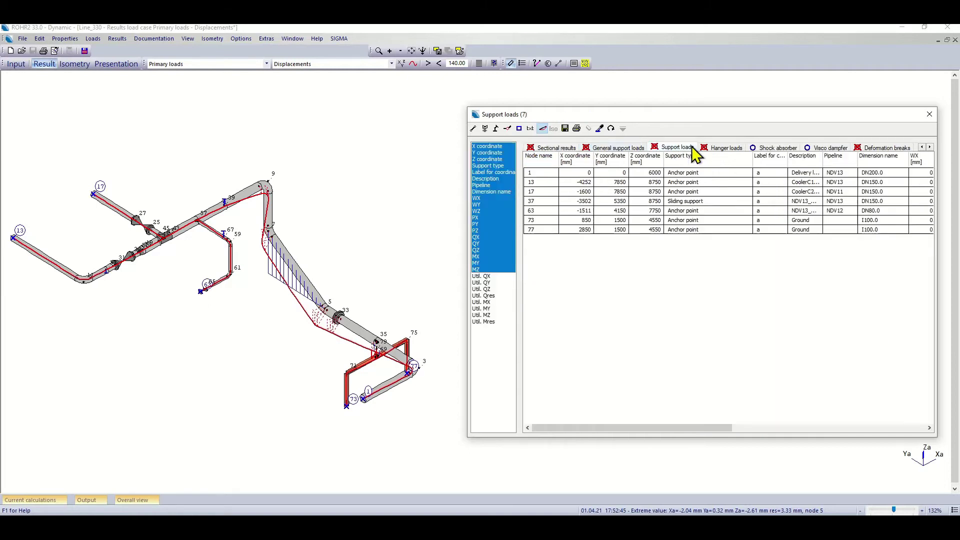
{"action": "left_click", "coordinate": [718, 151]}
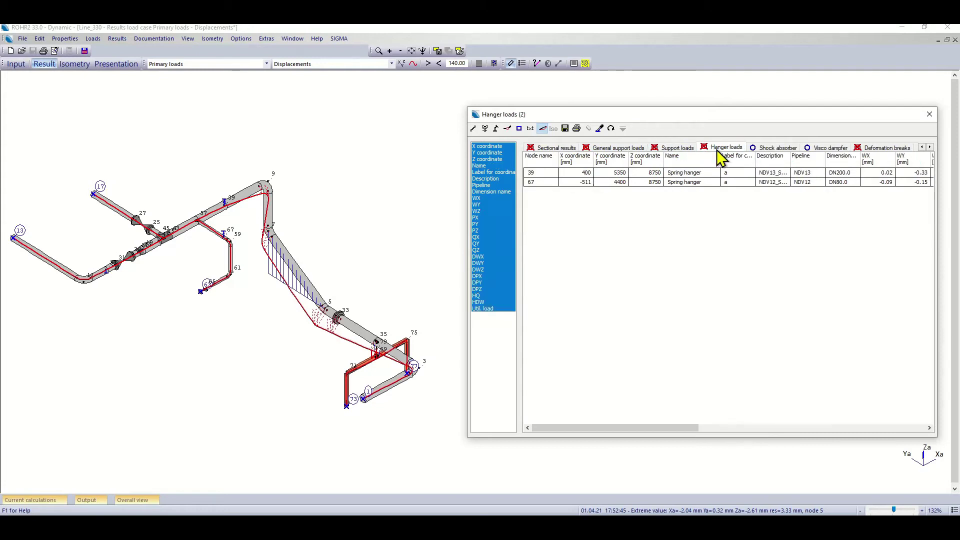
{"action": "left_click", "coordinate": [867, 149]}
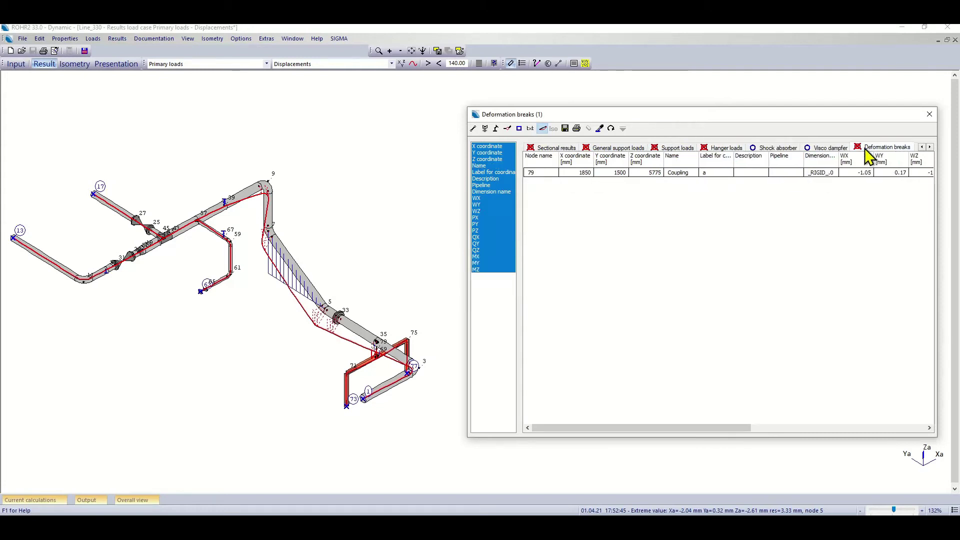
{"action": "left_click", "coordinate": [929, 147]}
{"action": "left_click", "coordinate": [930, 147]}
{"action": "left_click", "coordinate": [930, 147]}
{"action": "left_click", "coordinate": [929, 147]}
{"action": "left_click", "coordinate": [930, 147]}
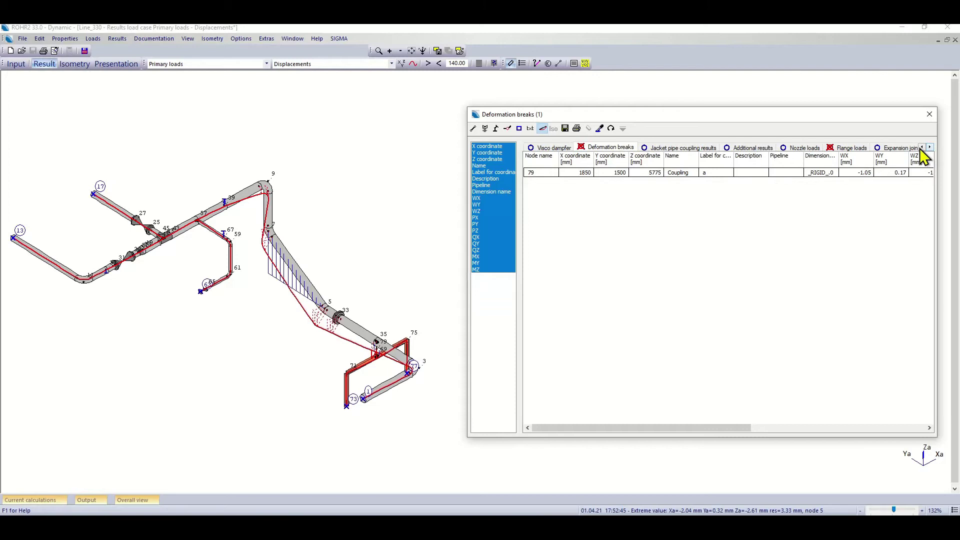
{"action": "left_click", "coordinate": [860, 147]}
{"action": "left_click_drag", "start_coordinate": [710, 428], "coordinate": [914, 428]}
{"action": "left_click_drag", "start_coordinate": [910, 378], "coordinate": [910, 380]}
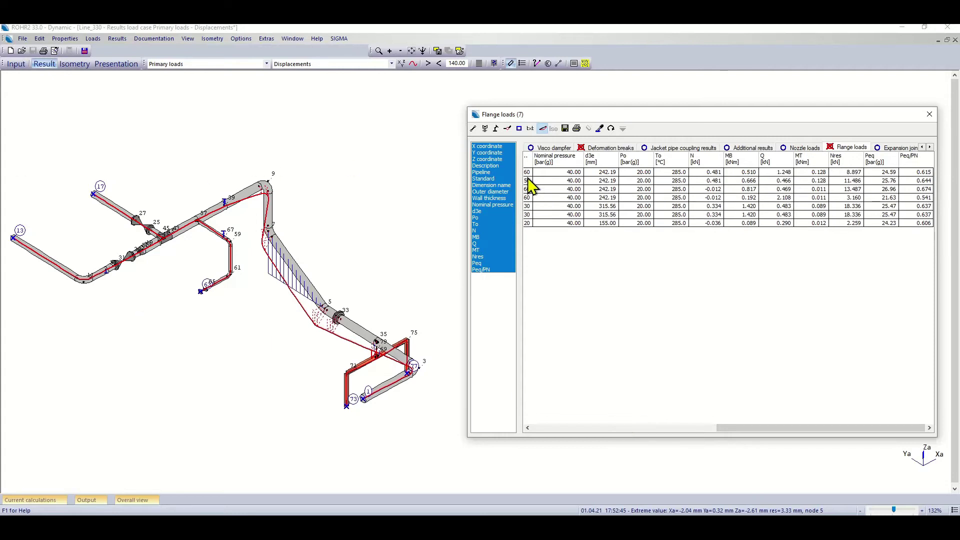
Check the expansion joint, valve and substructure tables, ending on Results flange analysis.
{"action": "left_click", "coordinate": [900, 148]}
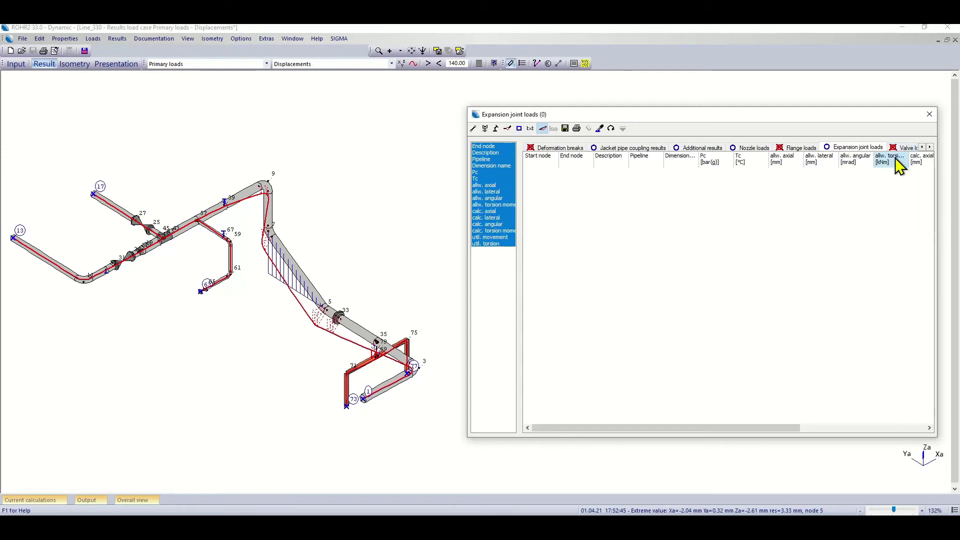
{"action": "left_click", "coordinate": [929, 149]}
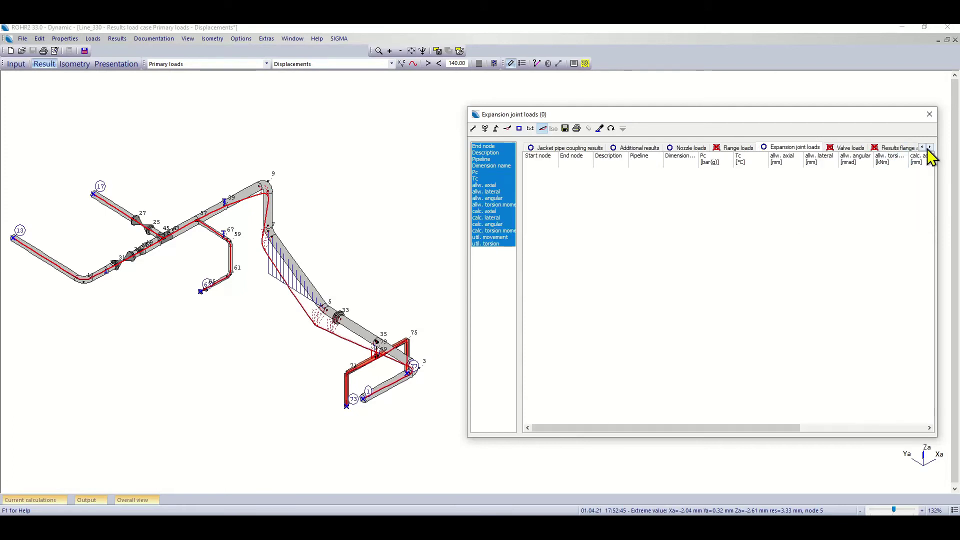
{"action": "left_click", "coordinate": [859, 149]}
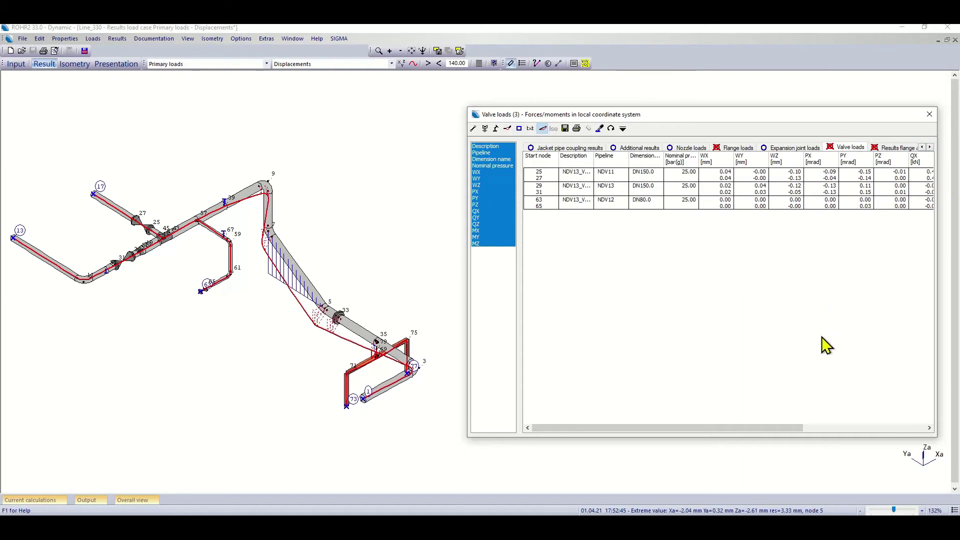
{"action": "left_click_drag", "start_coordinate": [770, 429], "coordinate": [881, 429]}
{"action": "left_click", "coordinate": [894, 148]}
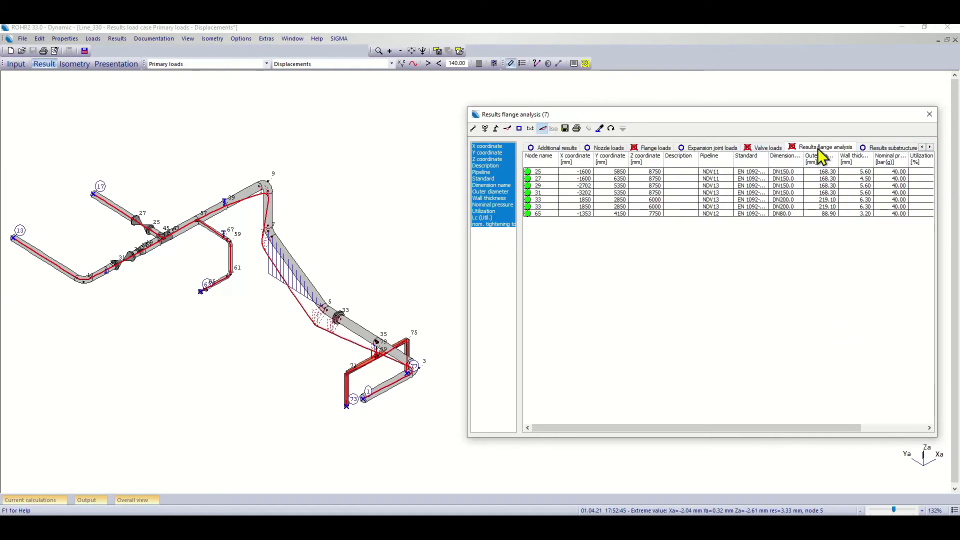
{"action": "left_click_drag", "start_coordinate": [799, 428], "coordinate": [892, 428]}
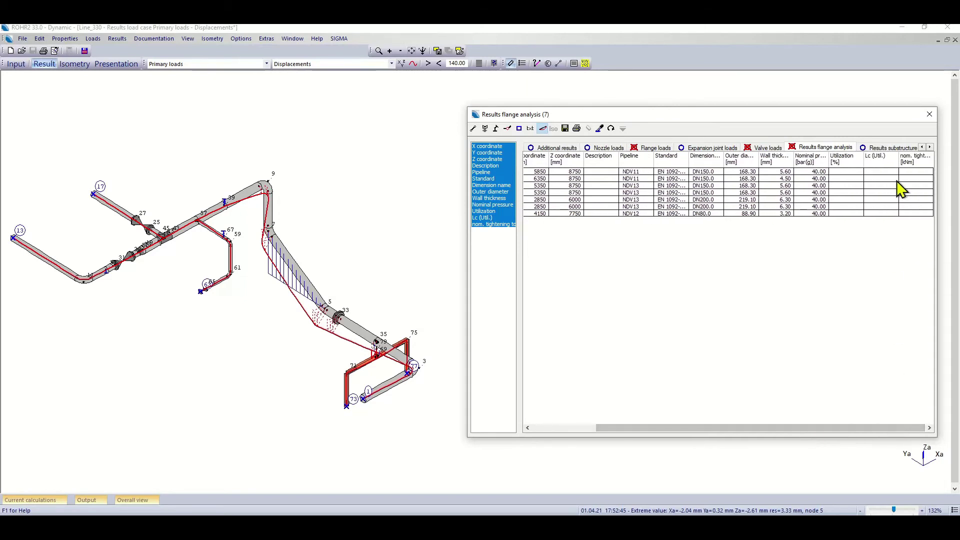
{"action": "left_click", "coordinate": [894, 149]}
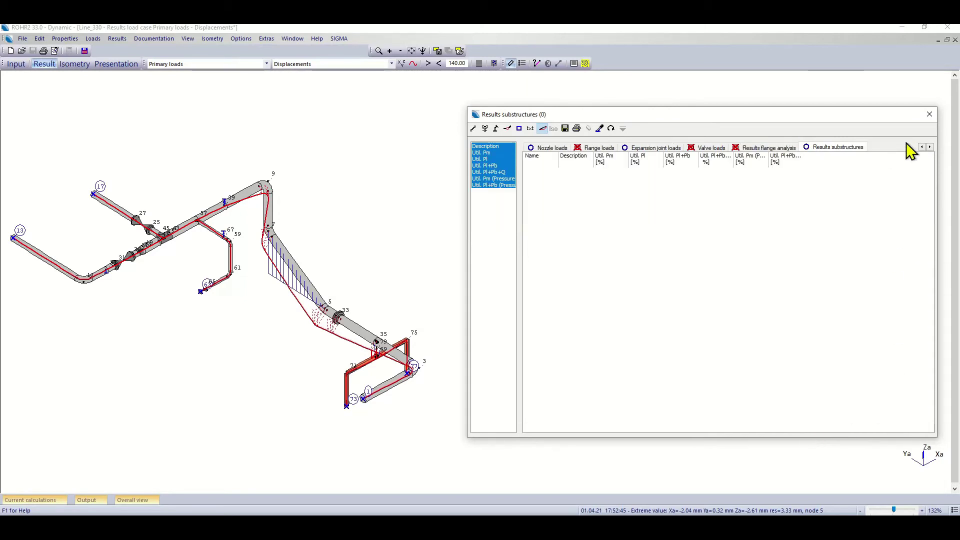
{"action": "left_click", "coordinate": [778, 148]}
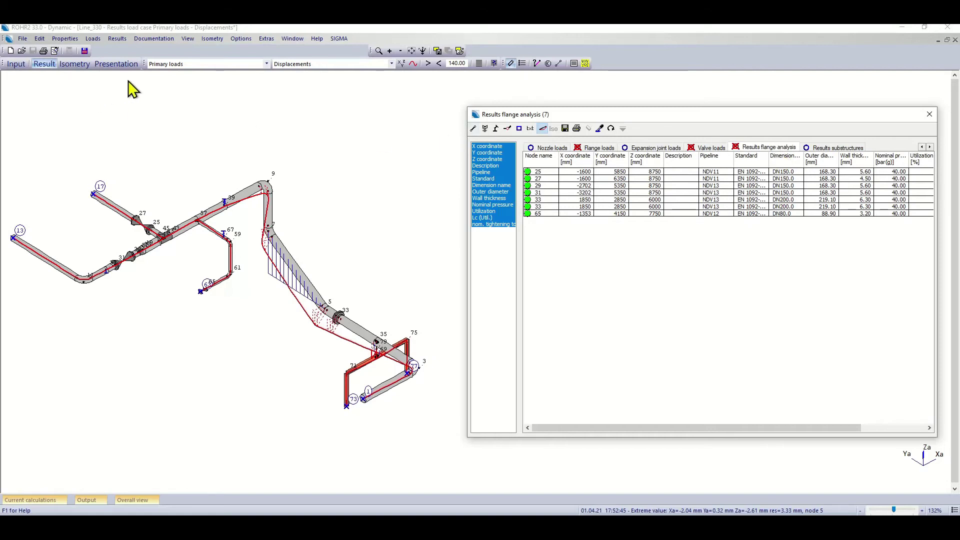
Switch the load case to Stress analysis S4 - 03 and select node 57's results (190.1, 157.3).
{"action": "left_click", "coordinate": [180, 64]}
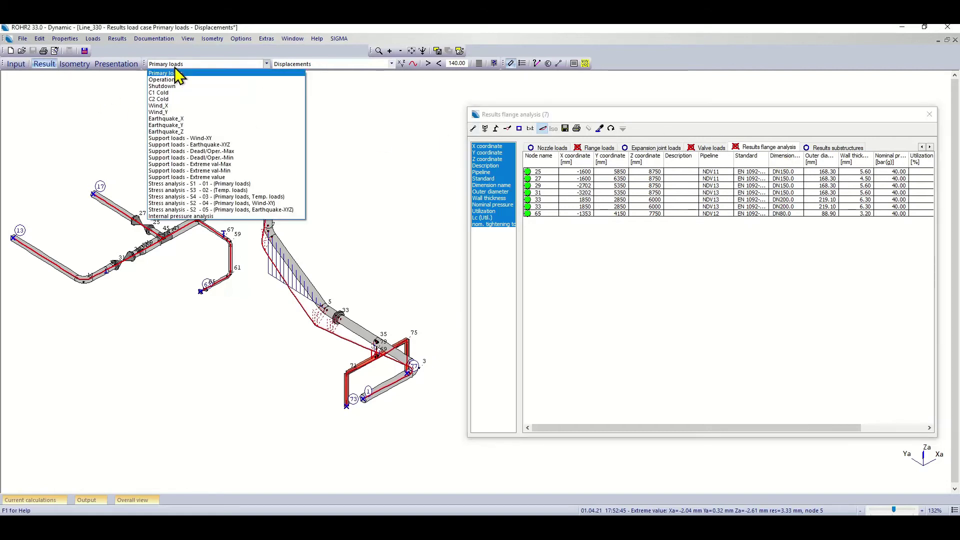
{"action": "left_click", "coordinate": [180, 183]}
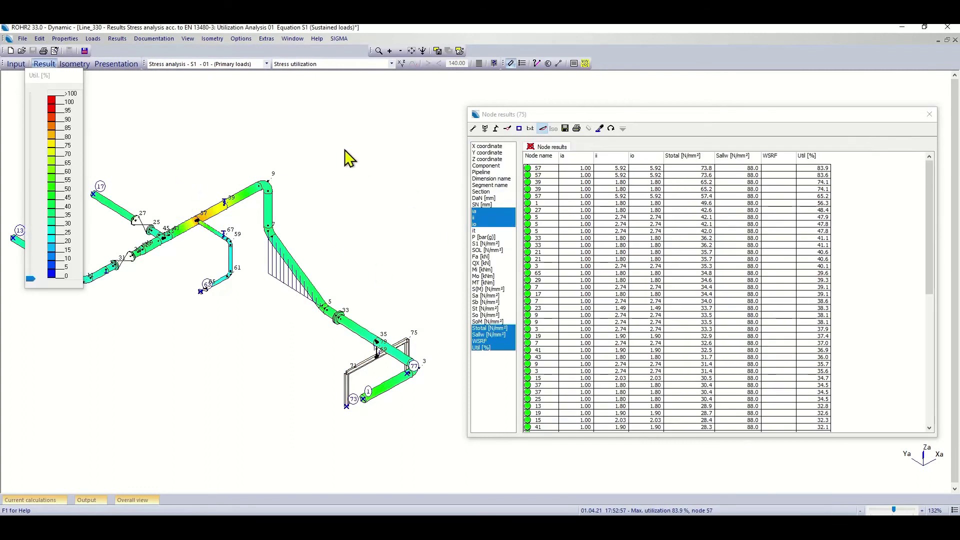
{"action": "left_click", "coordinate": [251, 64]}
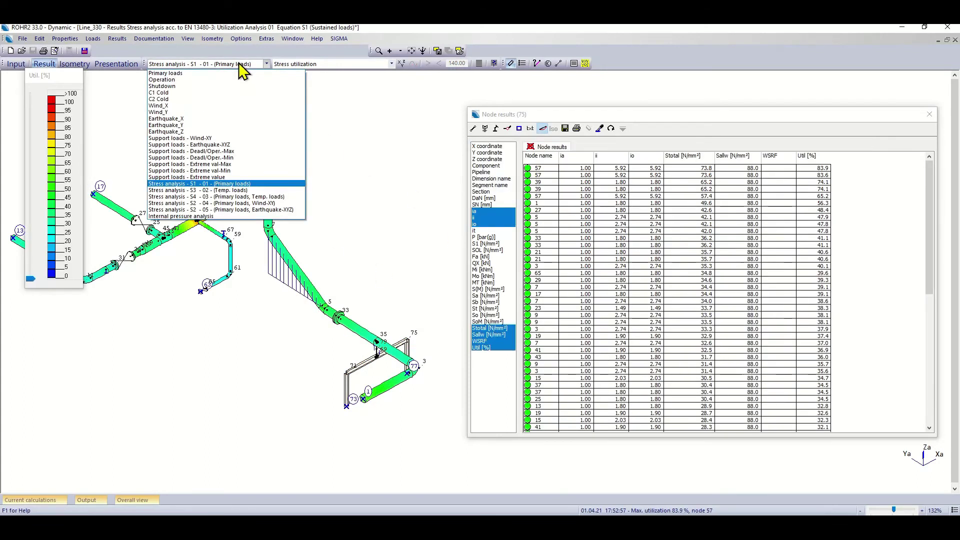
{"action": "left_click", "coordinate": [213, 197]}
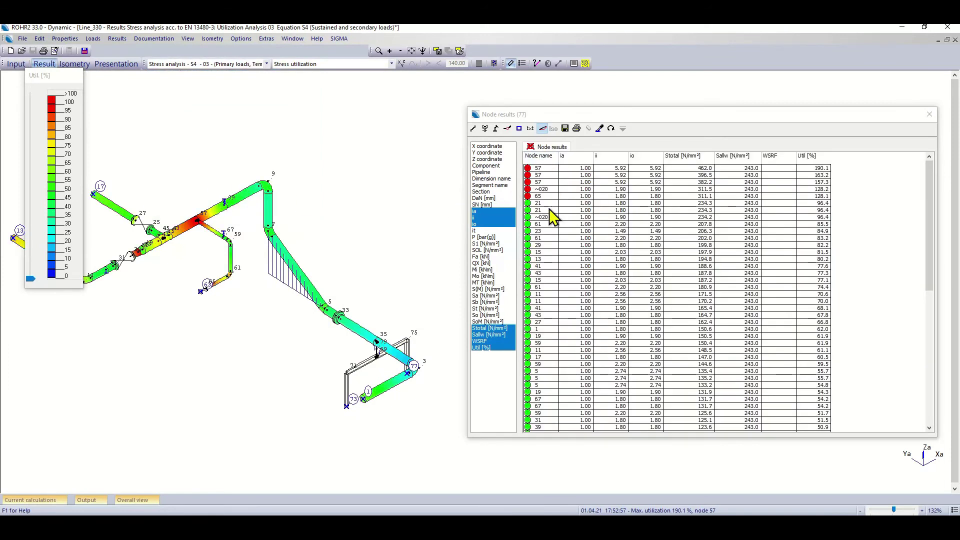
{"action": "left_click", "coordinate": [825, 168]}
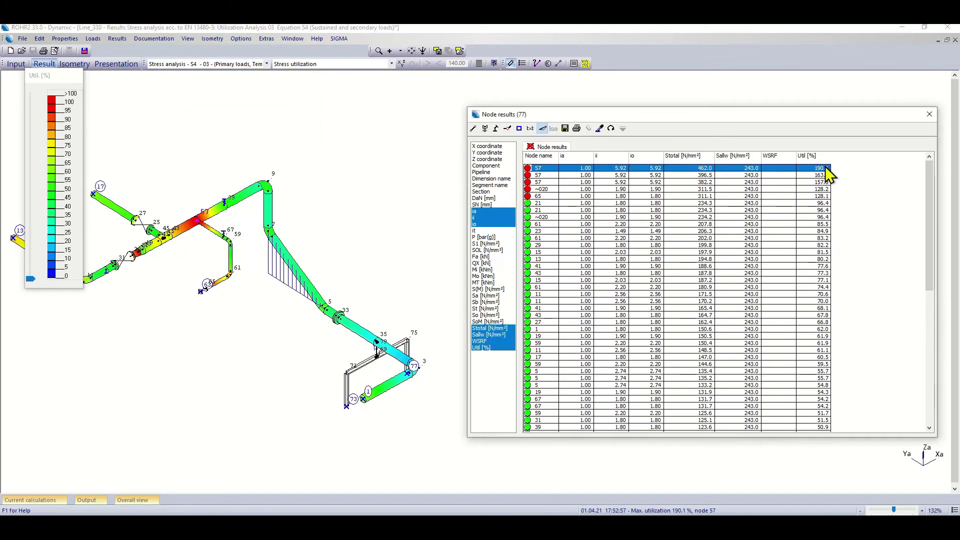
{"action": "left_click", "coordinate": [816, 182]}
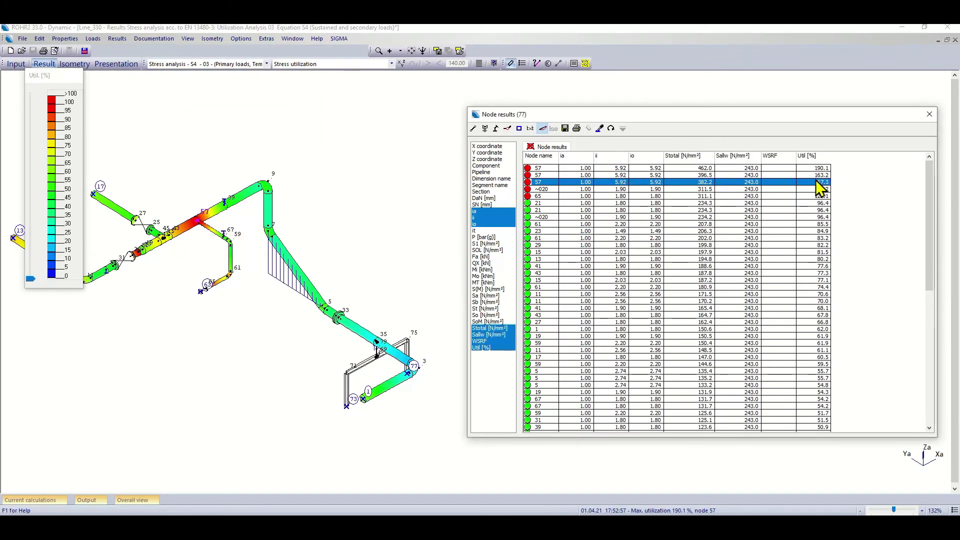
Zoom to node 57 and show its stress analysis details.
{"action": "double_click", "coordinate": [541, 175]}
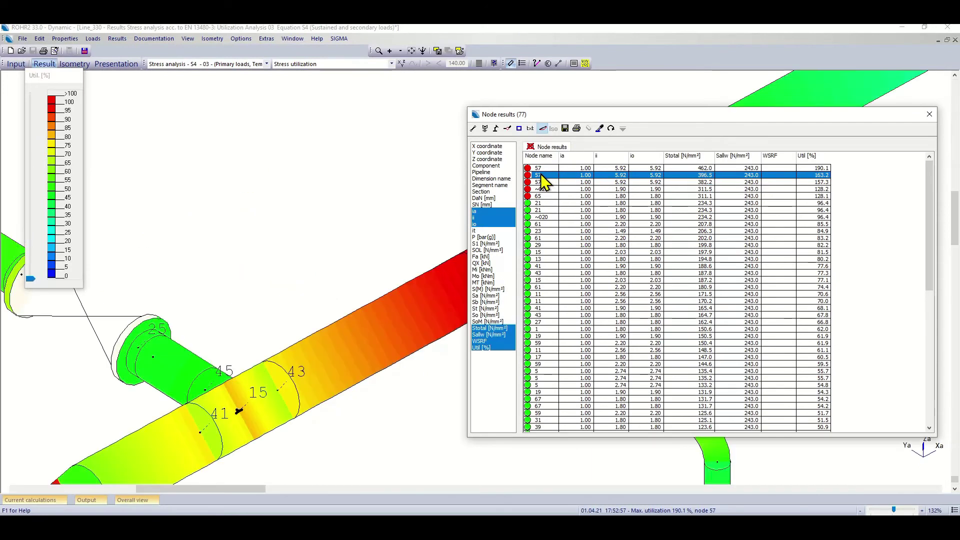
{"action": "left_click_drag", "start_coordinate": [552, 118], "coordinate": [713, 116]}
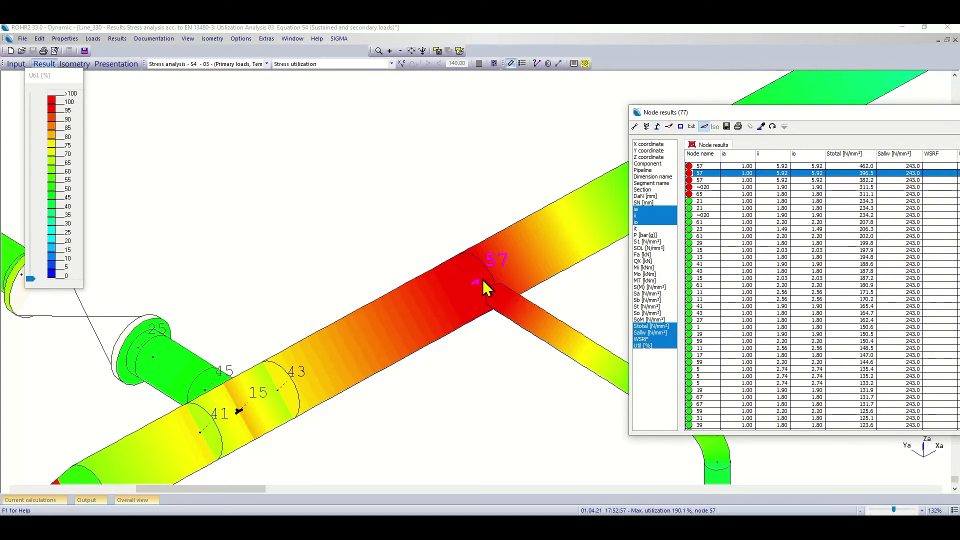
{"action": "double_click", "coordinate": [478, 281]}
{"action": "left_click_drag", "start_coordinate": [679, 142], "coordinate": [238, 143]}
{"action": "left_click", "coordinate": [252, 157]}
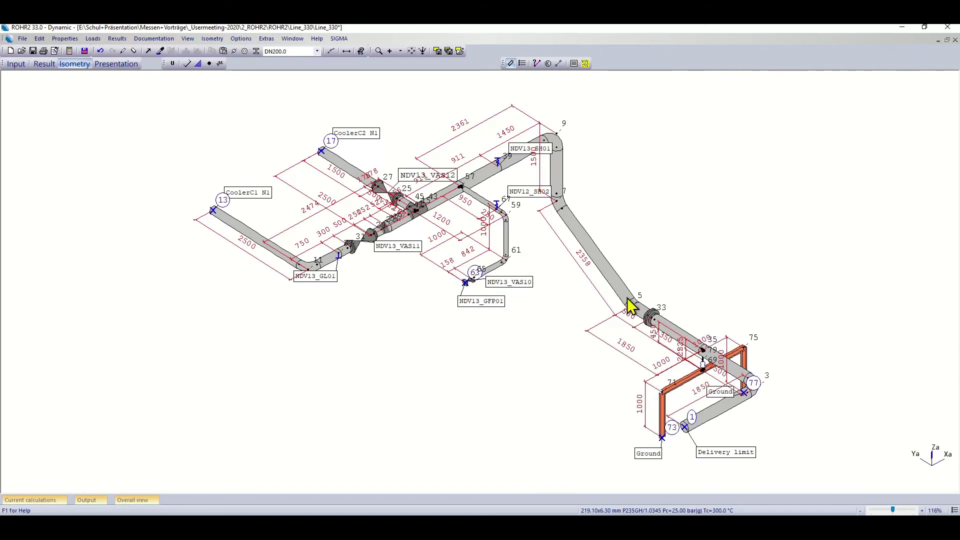
Enable zoom scaling for node names, segment texts and support symbols, then test the zoom slider.
{"action": "left_click", "coordinate": [954, 510]}
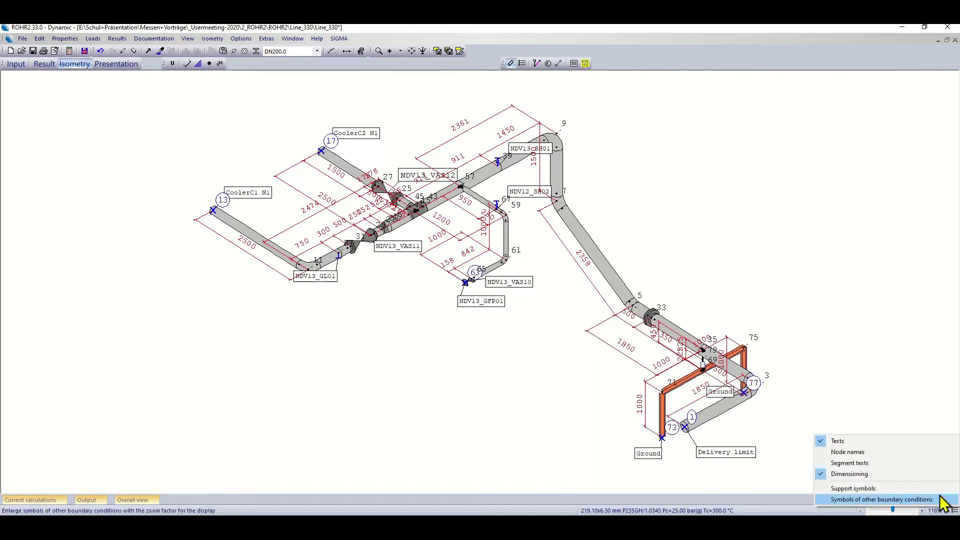
{"action": "left_click", "coordinate": [820, 455]}
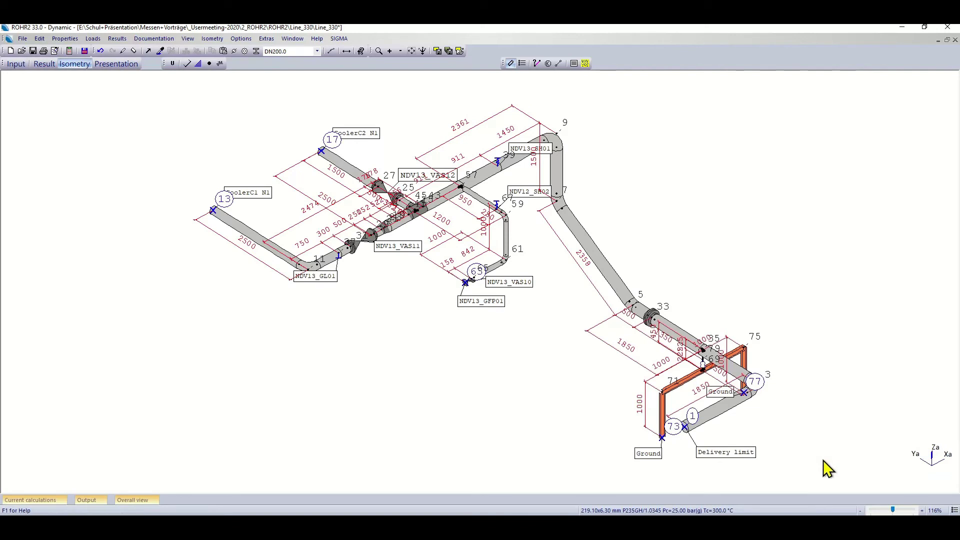
{"action": "left_click", "coordinate": [953, 510]}
{"action": "left_click", "coordinate": [849, 475]}
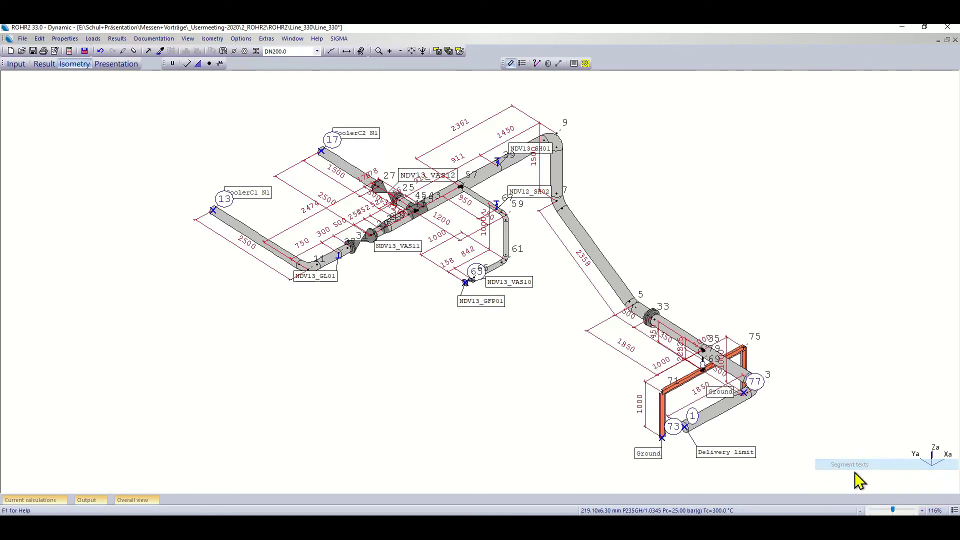
{"action": "left_click", "coordinate": [953, 509]}
{"action": "left_click", "coordinate": [830, 493]}
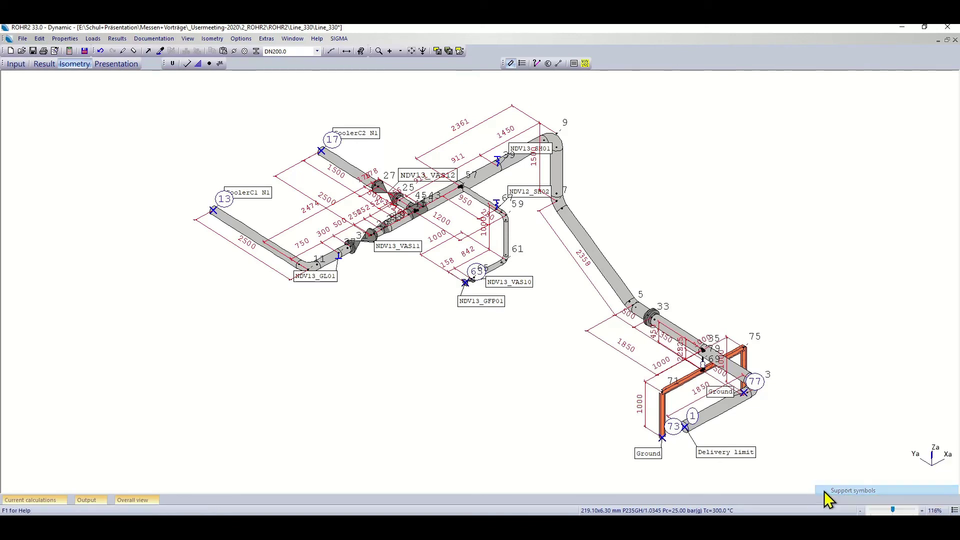
{"action": "left_click_drag", "start_coordinate": [894, 510], "coordinate": [897, 510]}
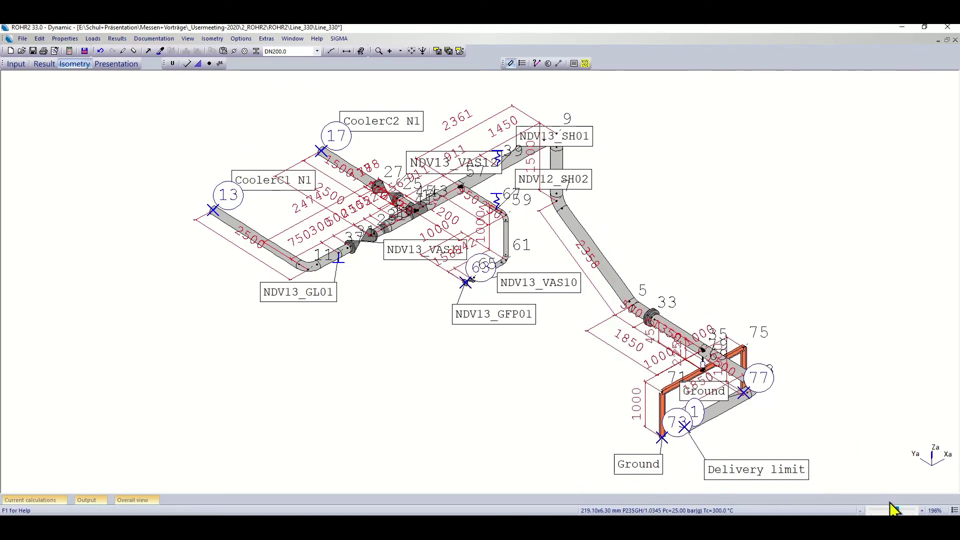
{"action": "left_click_drag", "start_coordinate": [896, 510], "coordinate": [893, 510]}
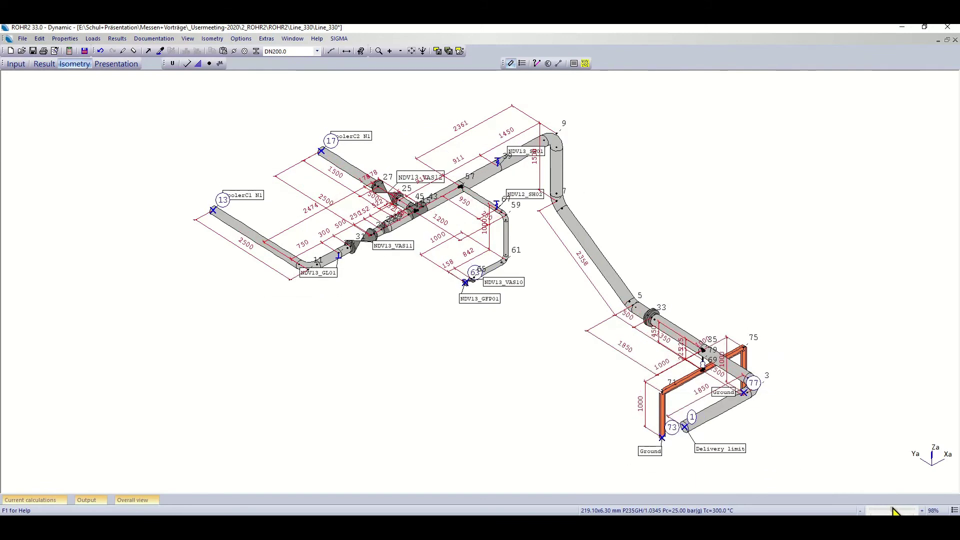
Adjust the zoom-scaling choices for symbols and text types, setting text scaling to 82%.
{"action": "right_click", "coordinate": [904, 510]}
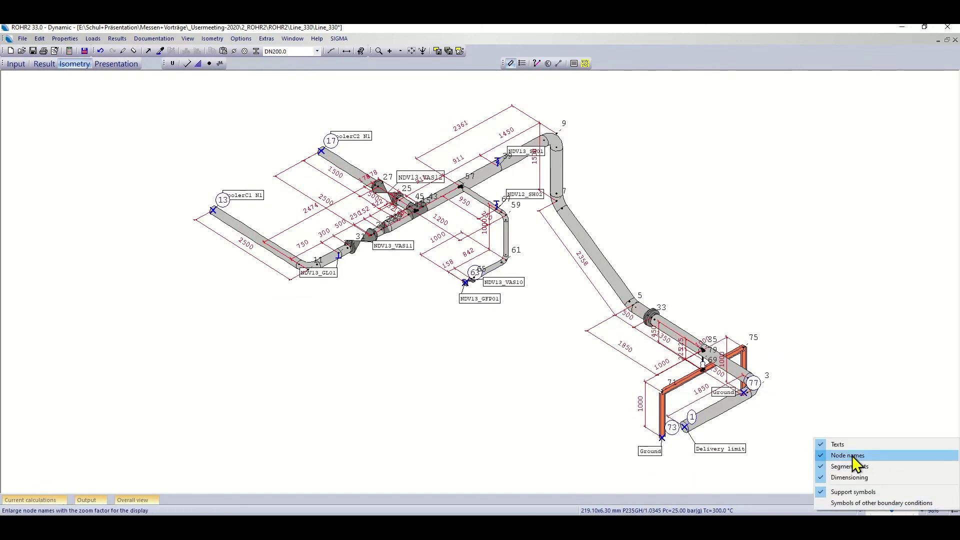
{"action": "left_click", "coordinate": [830, 492]}
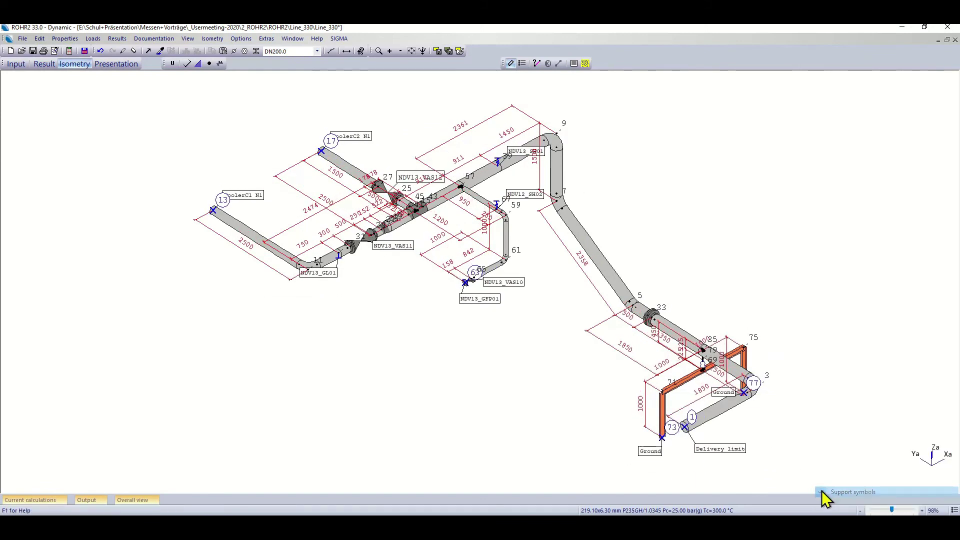
{"action": "left_click", "coordinate": [954, 509]}
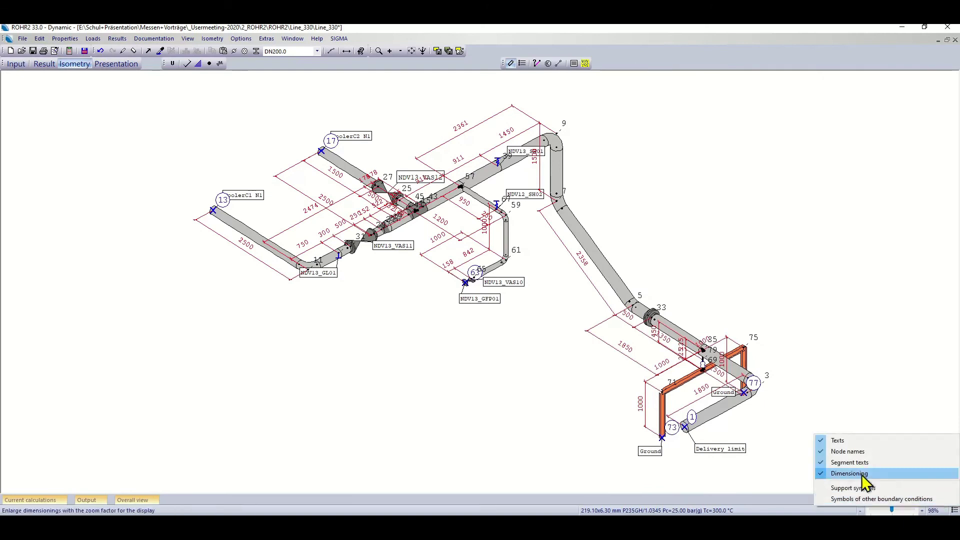
{"action": "left_click", "coordinate": [822, 466]}
{"action": "left_click", "coordinate": [955, 510]}
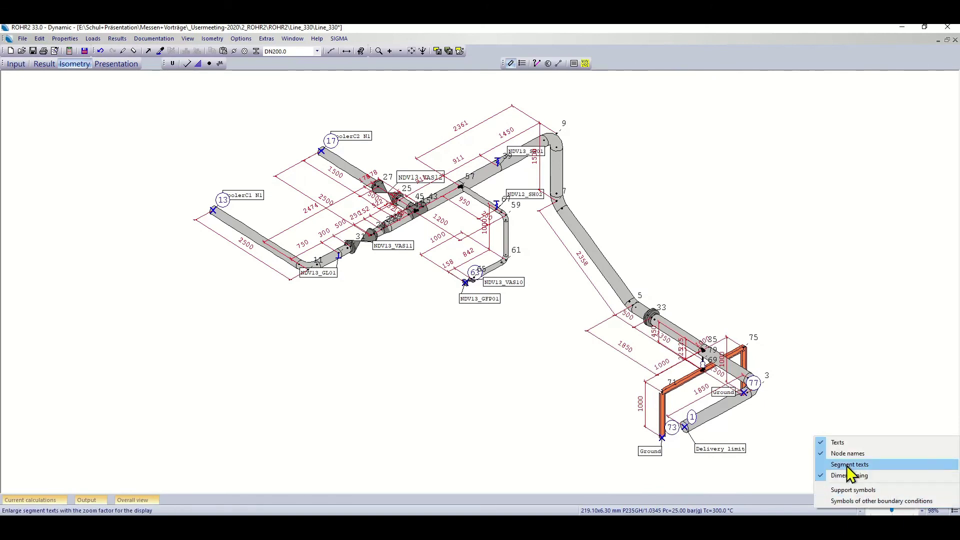
{"action": "left_click", "coordinate": [832, 457]}
{"action": "left_click", "coordinate": [955, 510]}
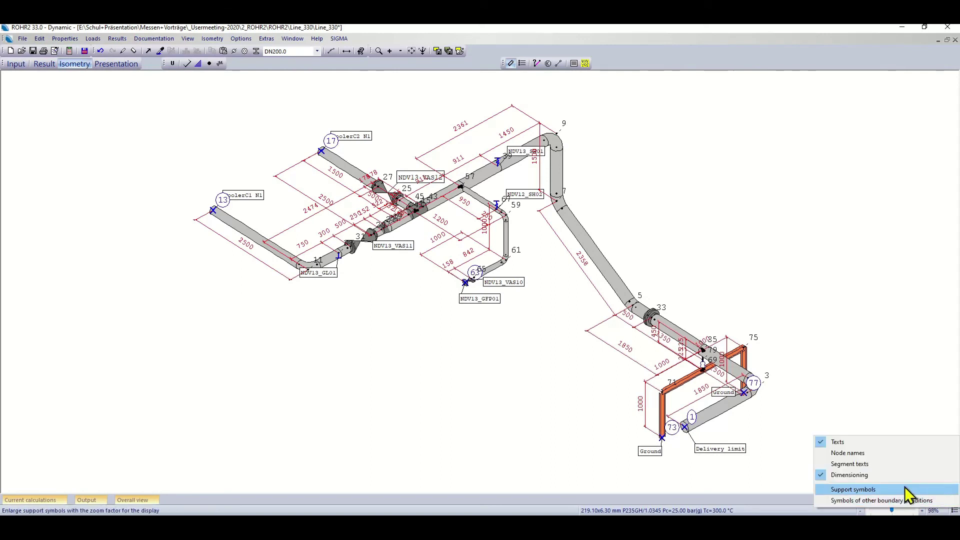
{"action": "left_click", "coordinate": [828, 442]}
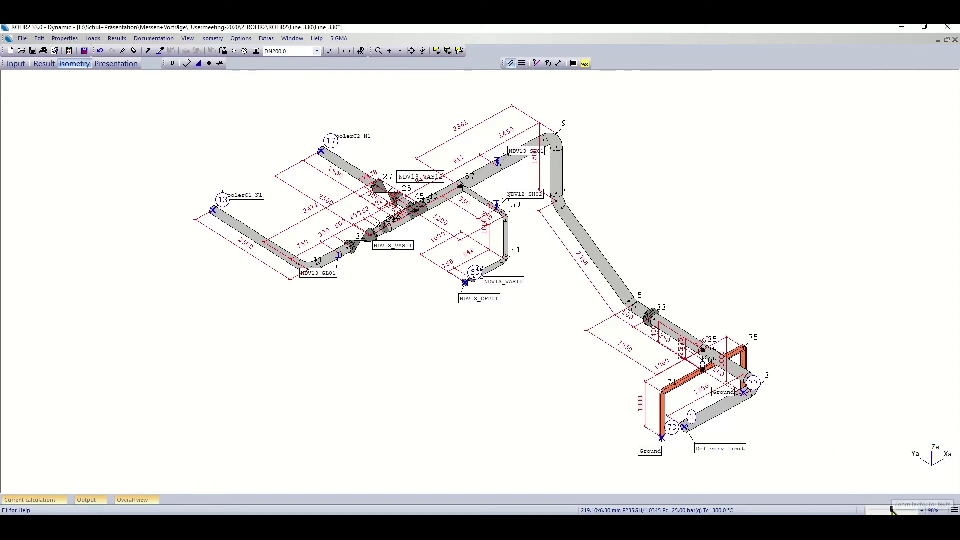
{"action": "left_click_drag", "start_coordinate": [892, 510], "coordinate": [889, 513]}
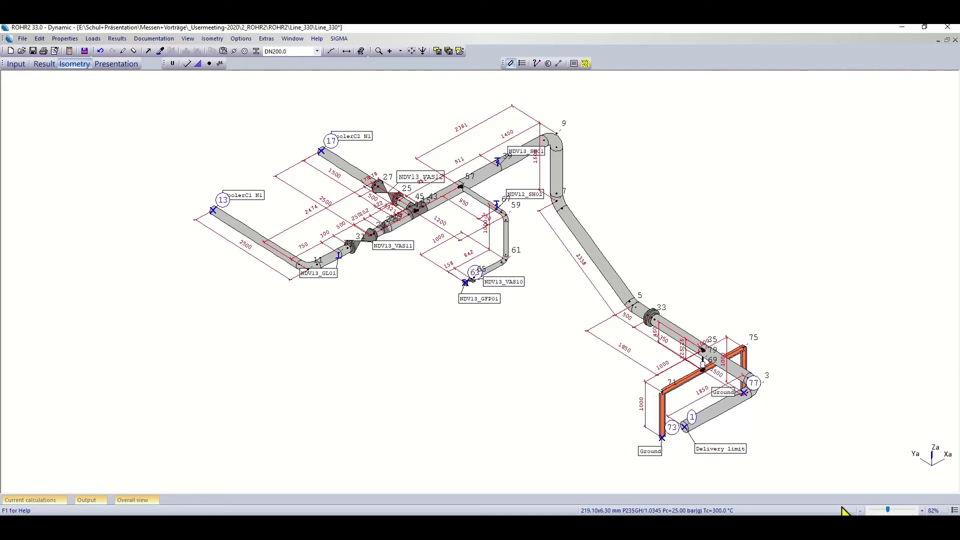
Hide the node name tags and turn on Show north arrow in Project settings > Graphics.
{"action": "left_click", "coordinate": [522, 63]}
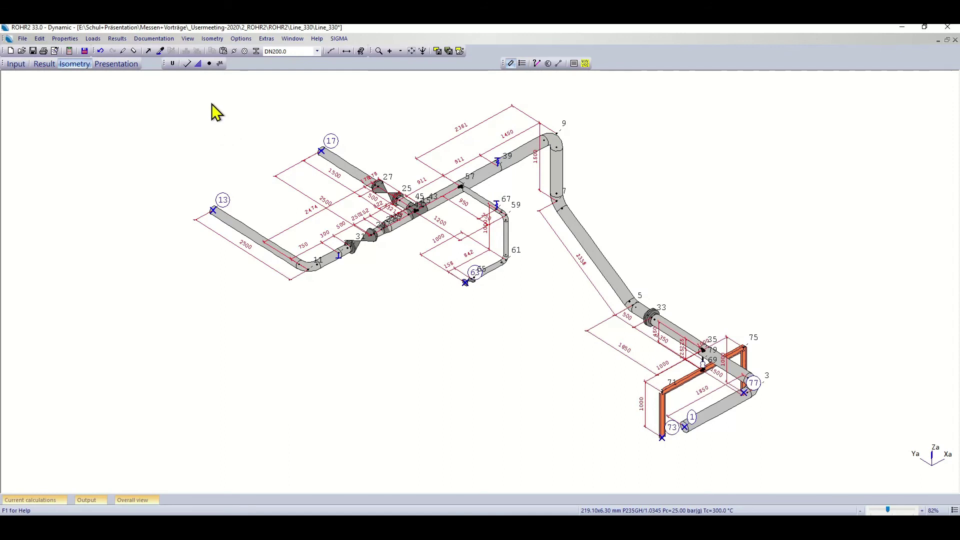
{"action": "left_click", "coordinate": [241, 40]}
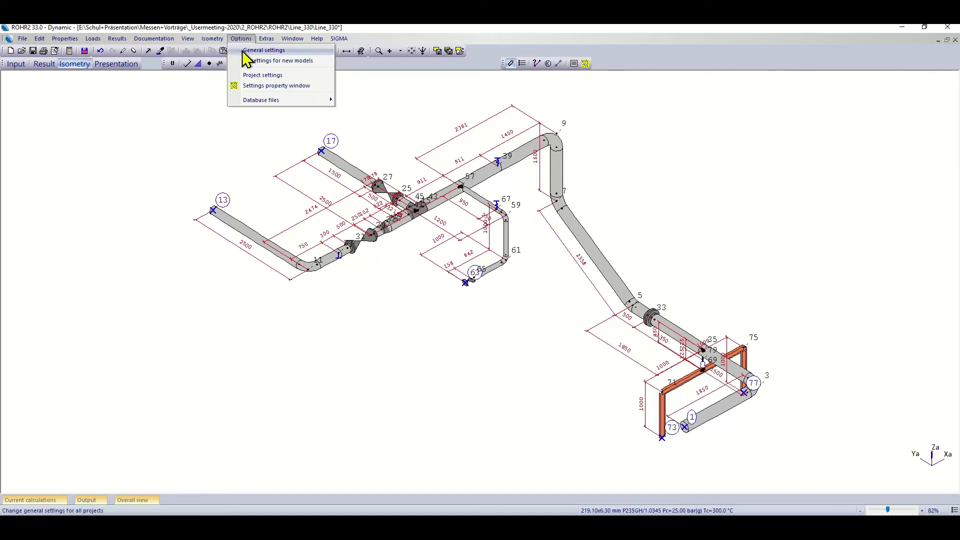
{"action": "left_click", "coordinate": [266, 76]}
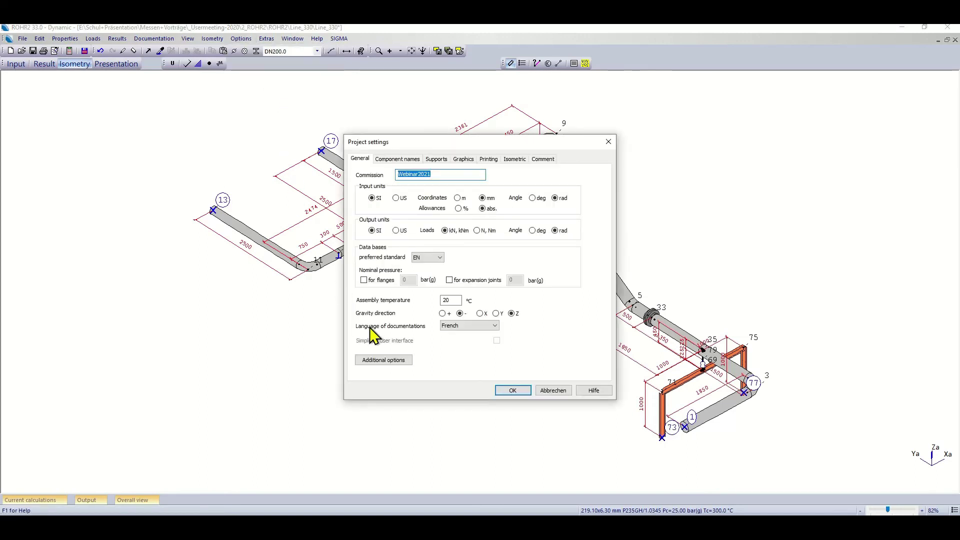
{"action": "left_click", "coordinate": [464, 158]}
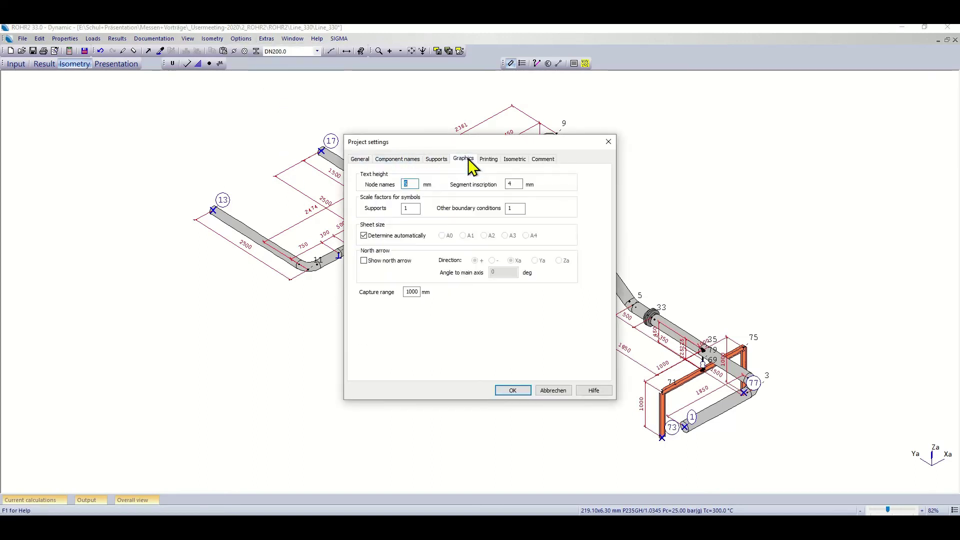
{"action": "left_click", "coordinate": [364, 261]}
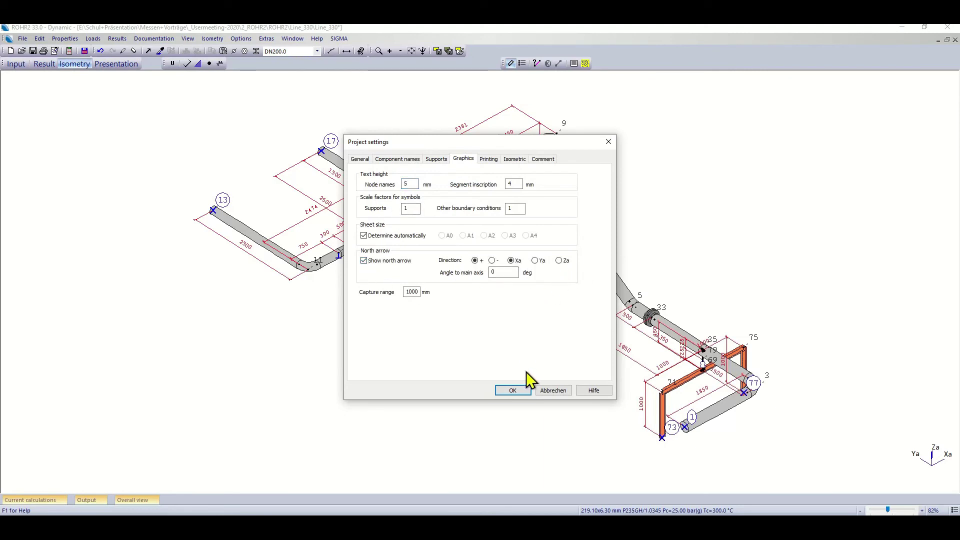
{"action": "left_click", "coordinate": [521, 391]}
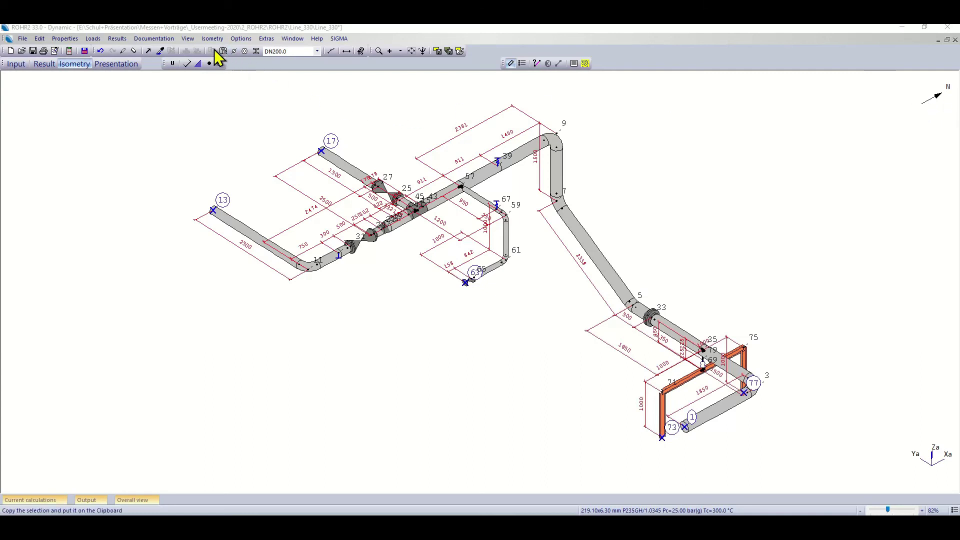
Change the north arrow direction to the Ya axis.
{"action": "left_click", "coordinate": [241, 38]}
{"action": "left_click", "coordinate": [262, 75]}
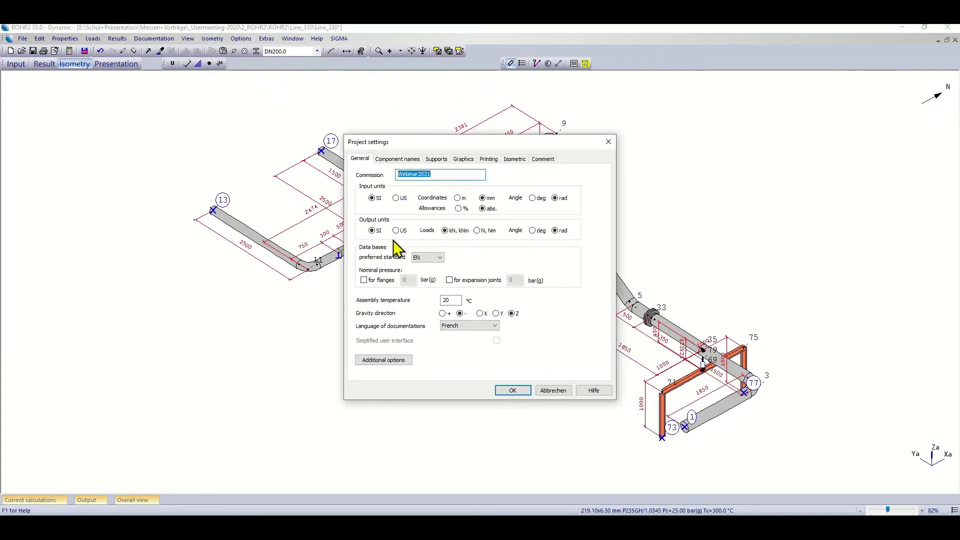
{"action": "left_click", "coordinate": [465, 159]}
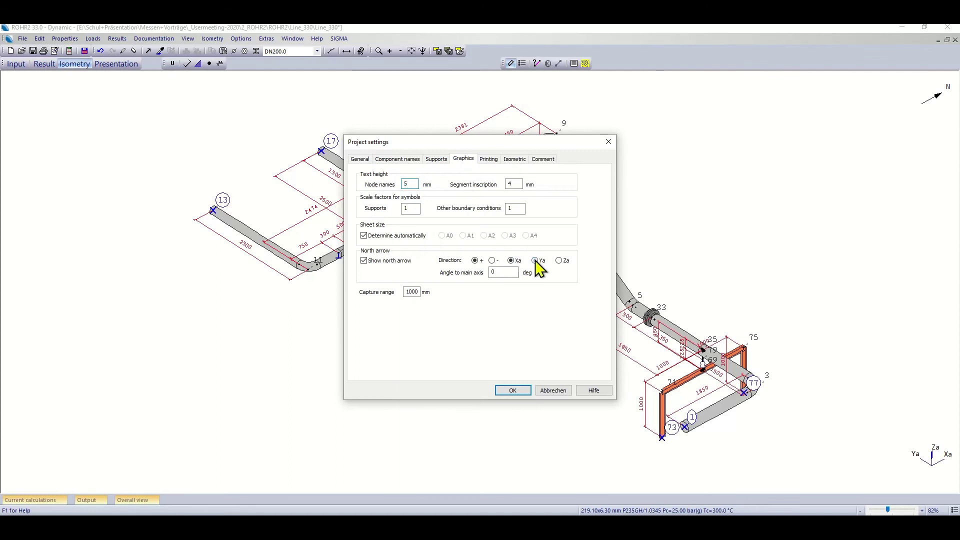
{"action": "left_click", "coordinate": [500, 391]}
{"action": "right_click", "coordinate": [738, 189]}
{"action": "left_click", "coordinate": [802, 191]}
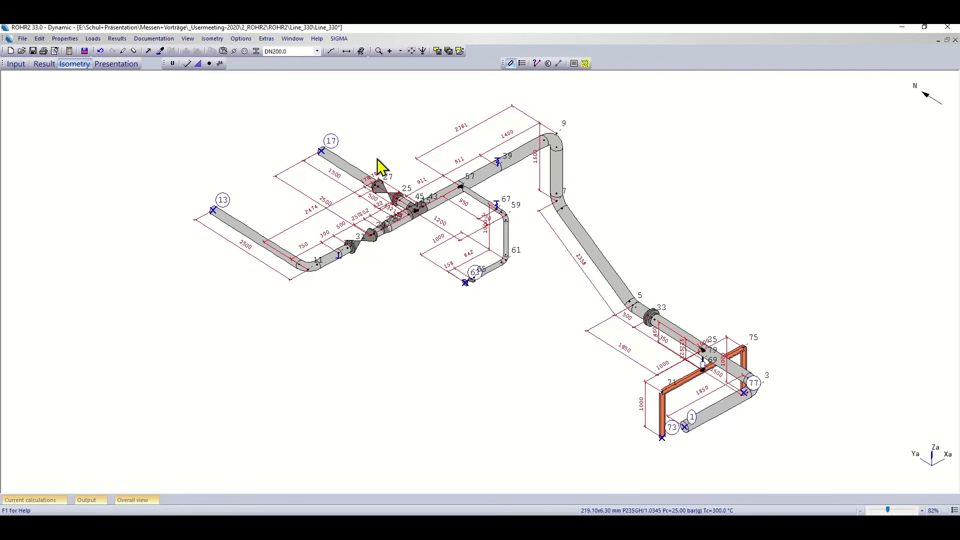
Open the print preview of the Line_330 isometry.
{"action": "left_click", "coordinate": [56, 51]}
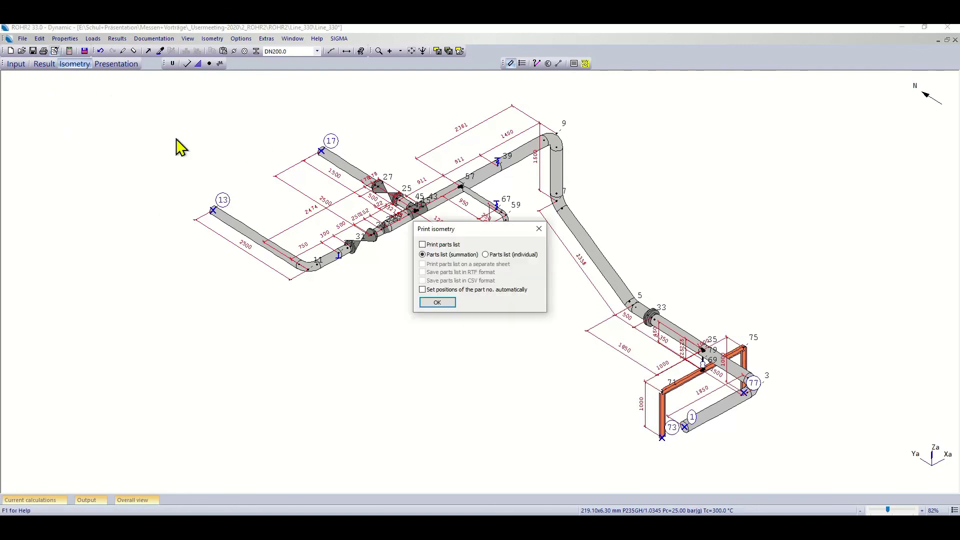
{"action": "left_click", "coordinate": [436, 302]}
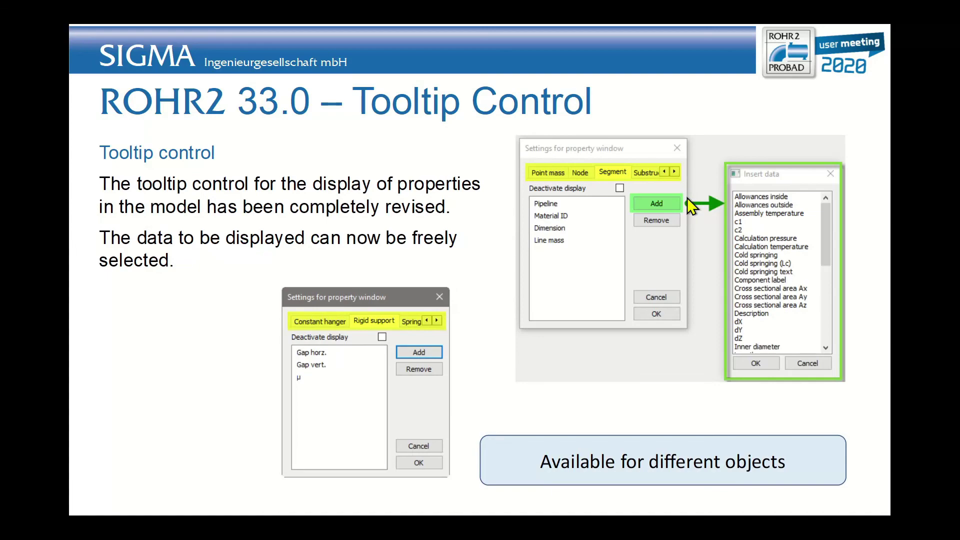
Switch from the Tooltip Control slide back to the Line_330 model in ROHR2.
{"action": "key", "text": "alt+Tab"}
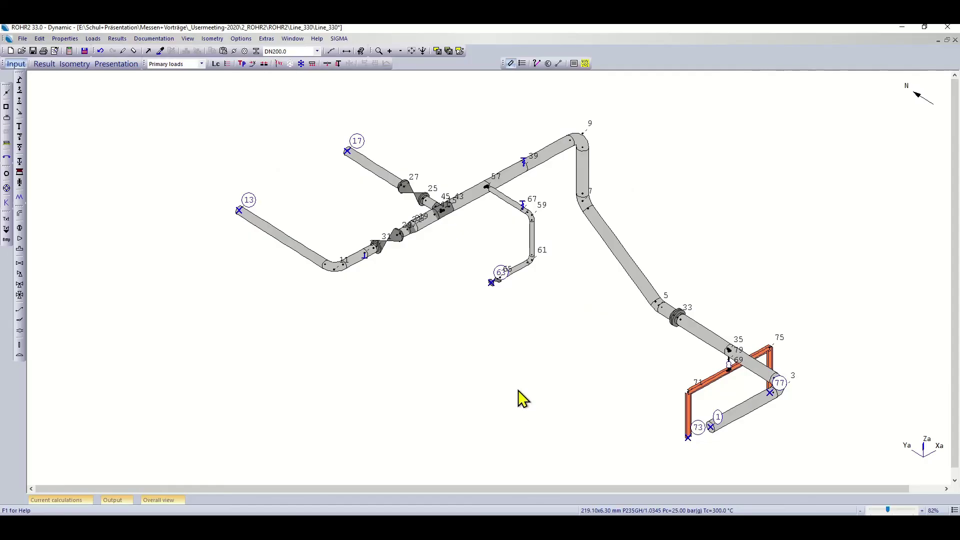
{"action": "mouse_move", "coordinate": [583, 134]}
{"action": "mouse_move", "coordinate": [556, 150]}
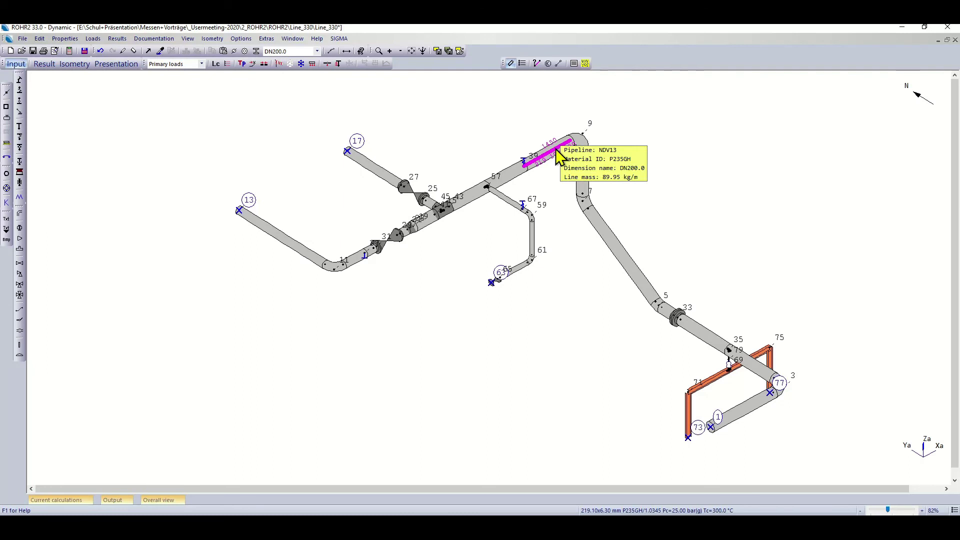
Open the property window settings, widened, showing the Segment tooltip fields.
{"action": "left_click", "coordinate": [585, 64]}
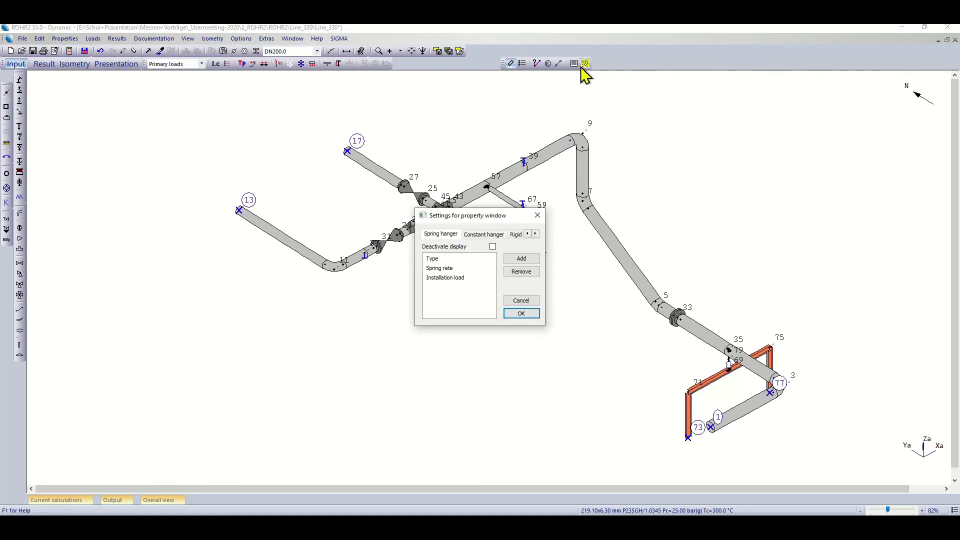
{"action": "left_click_drag", "start_coordinate": [547, 254], "coordinate": [728, 270]}
{"action": "left_click_drag", "start_coordinate": [763, 270], "coordinate": [812, 270]}
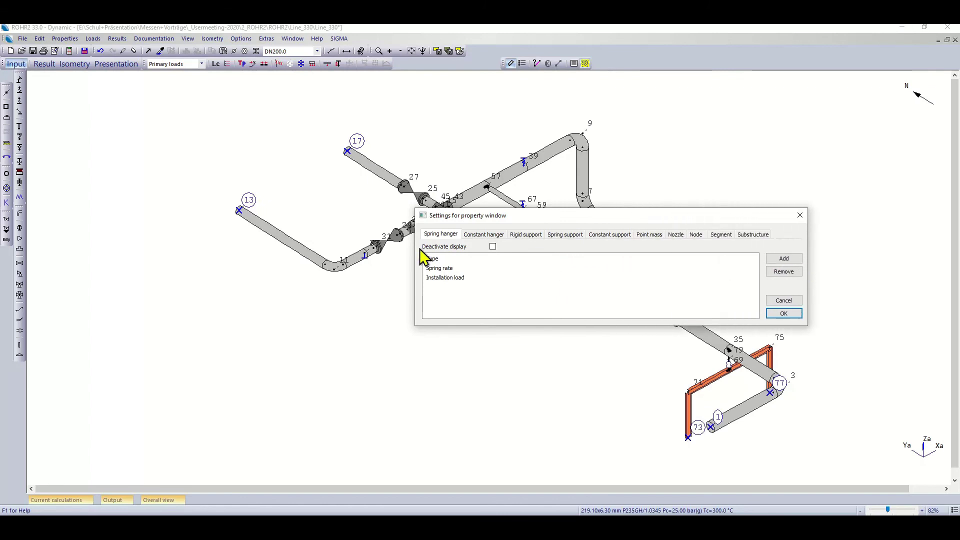
{"action": "left_click", "coordinate": [719, 234]}
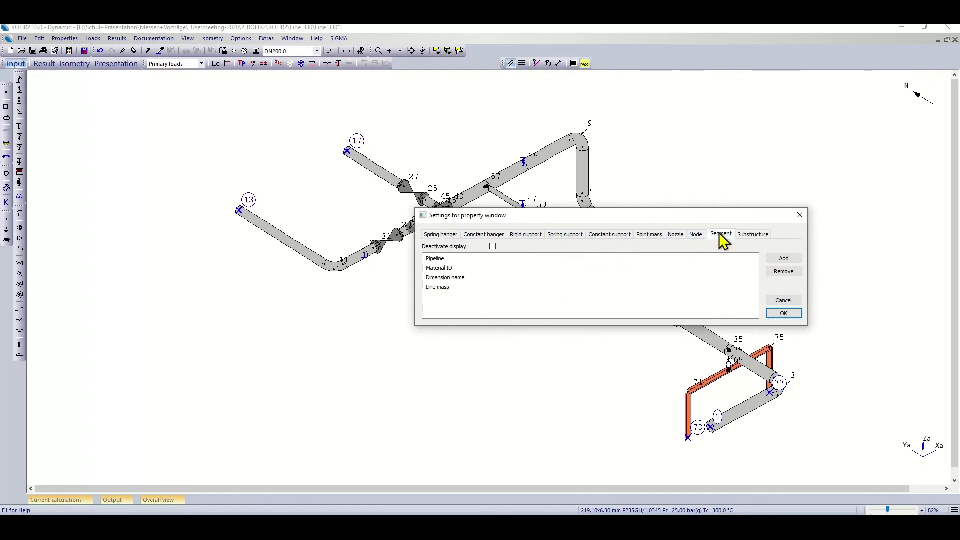
Replace Line mass with Insulation density in the segment tooltip and save.
{"action": "left_click", "coordinate": [440, 287]}
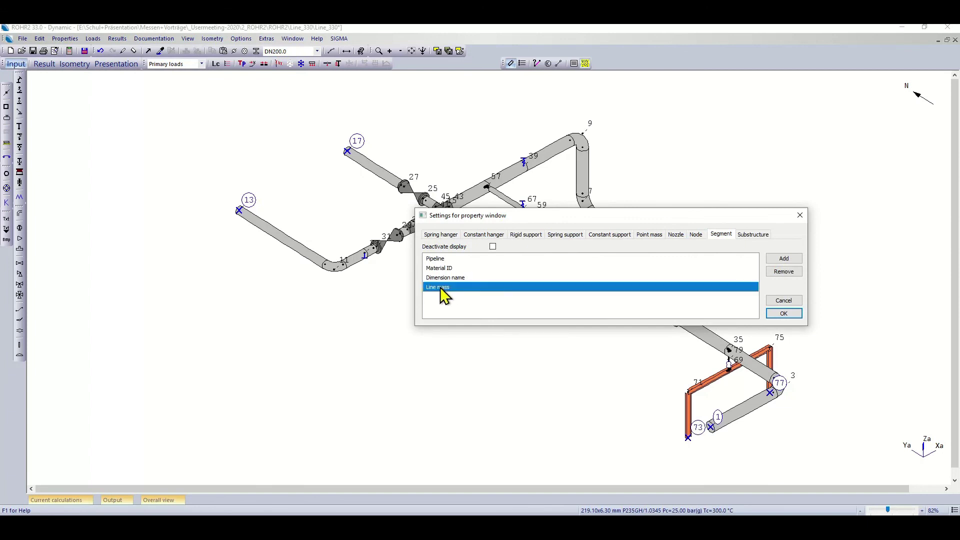
{"action": "left_click", "coordinate": [783, 271]}
{"action": "left_click", "coordinate": [784, 258]}
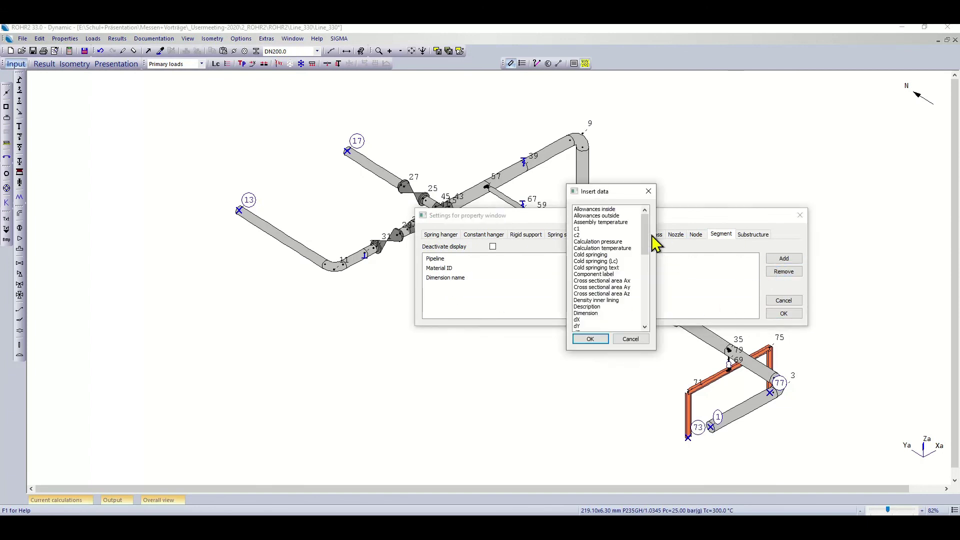
{"action": "left_click_drag", "start_coordinate": [646, 233], "coordinate": [625, 245]}
{"action": "left_click", "coordinate": [611, 229]}
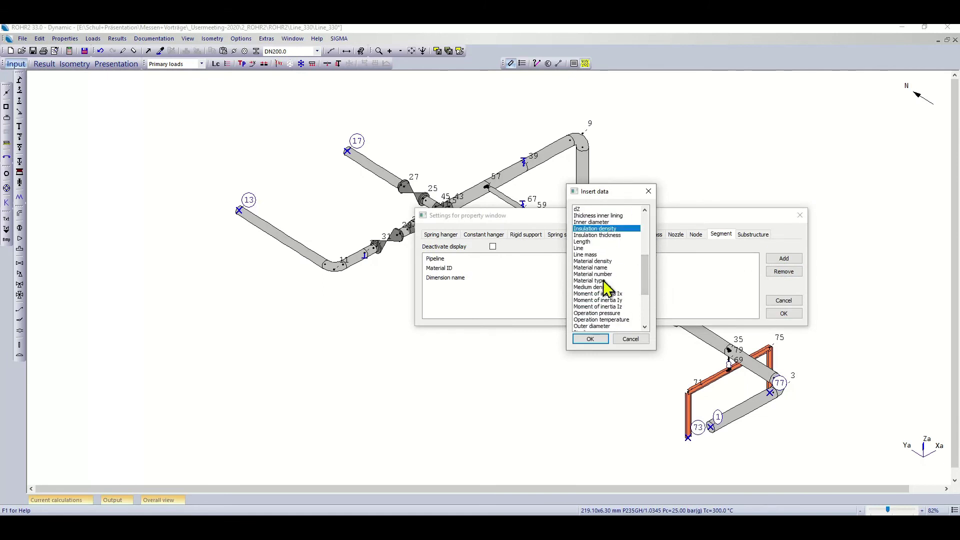
{"action": "left_click", "coordinate": [589, 338]}
{"action": "left_click", "coordinate": [782, 313]}
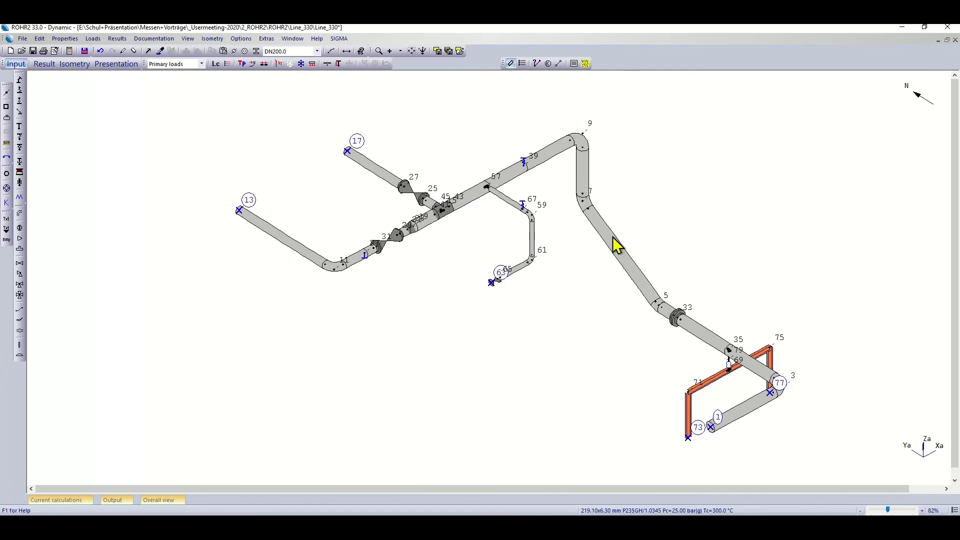
{"action": "mouse_move", "coordinate": [616, 248]}
{"action": "mouse_move", "coordinate": [524, 166]}
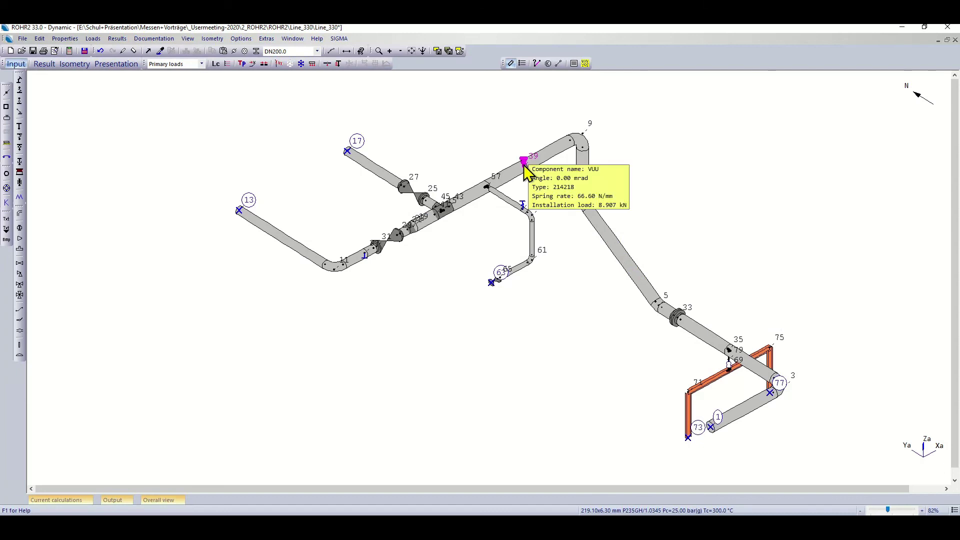